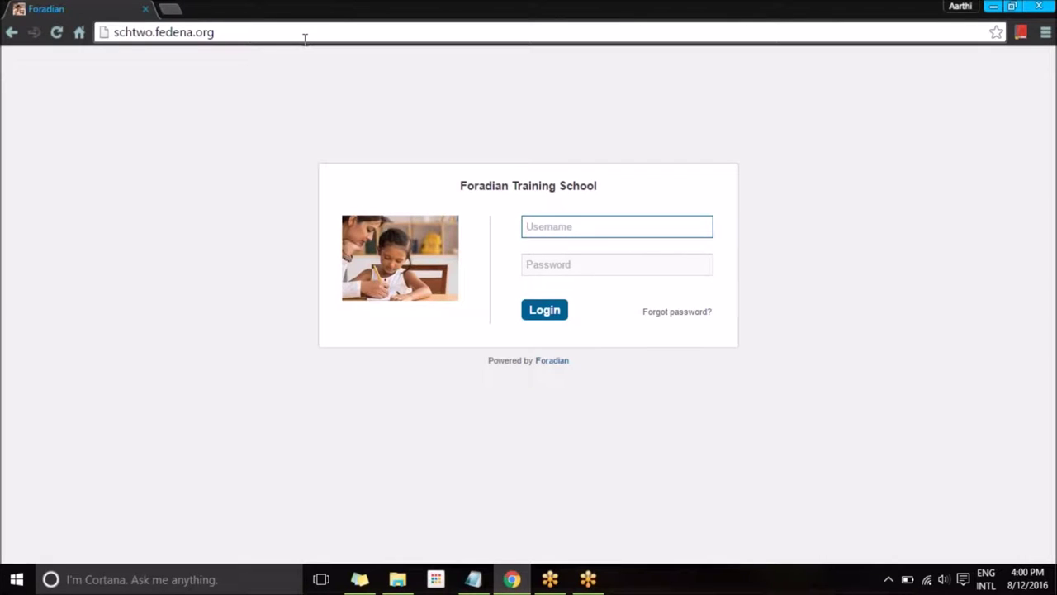
# Log in to Fedena as admin with the saved password.
pyautogui.click(1048, 325)
pyautogui.click(1021, 35)
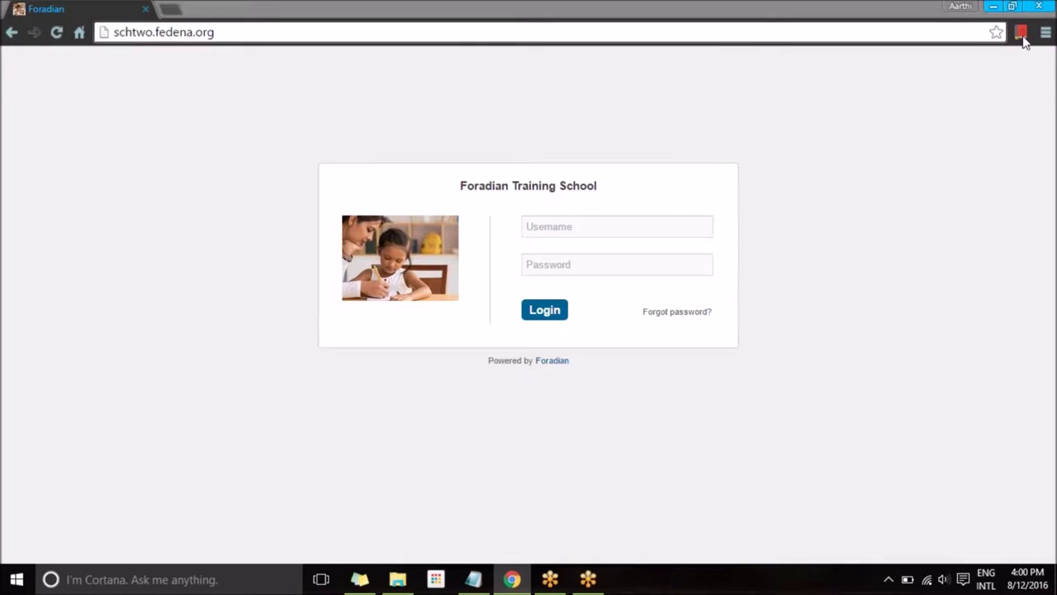
pyautogui.click(535, 226)
pyautogui.write('admin')
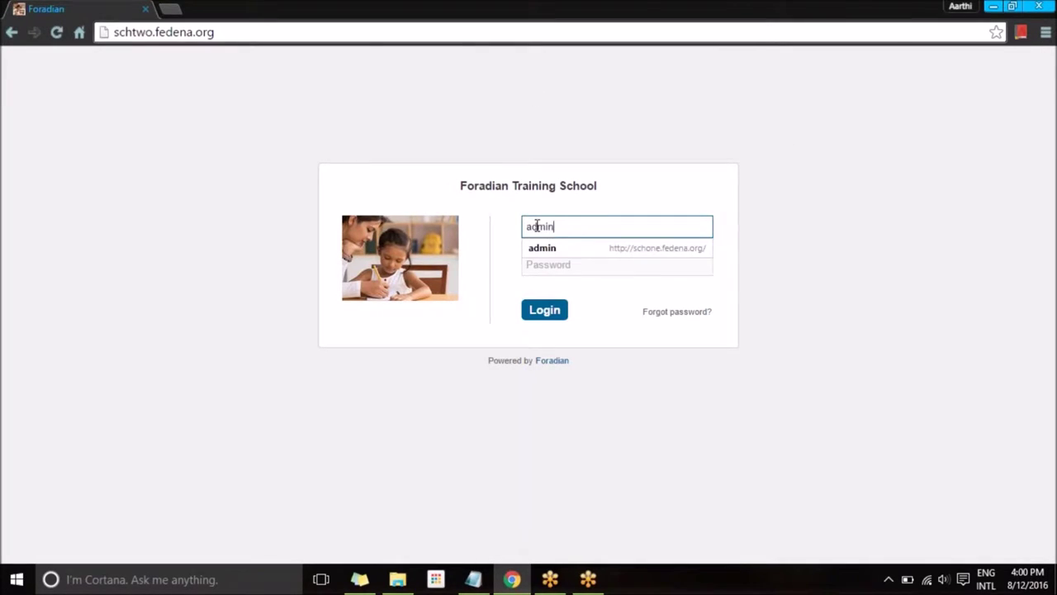
pyautogui.press('Tab')
pyautogui.write('••••••••')
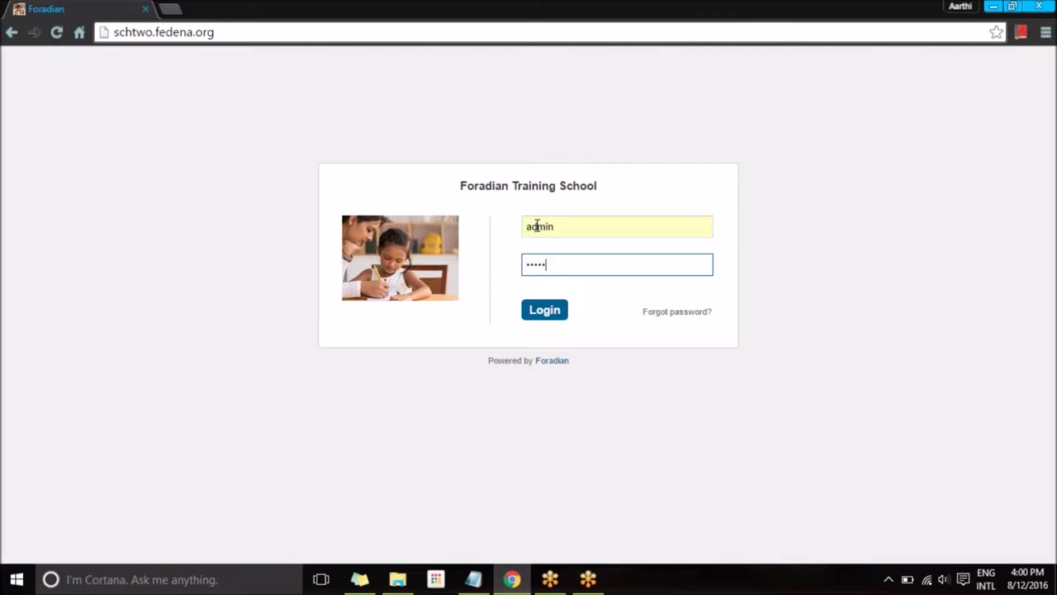
pyautogui.press('Return')
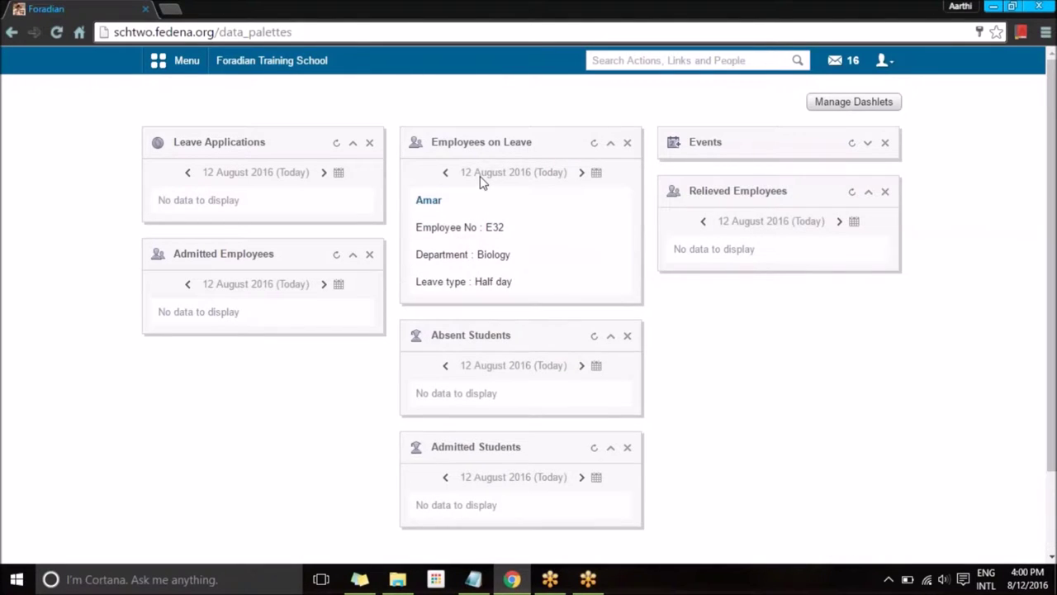
# Open Collaborate from the Collaboration menu to reach Online Meetings.
pyautogui.click(177, 60)
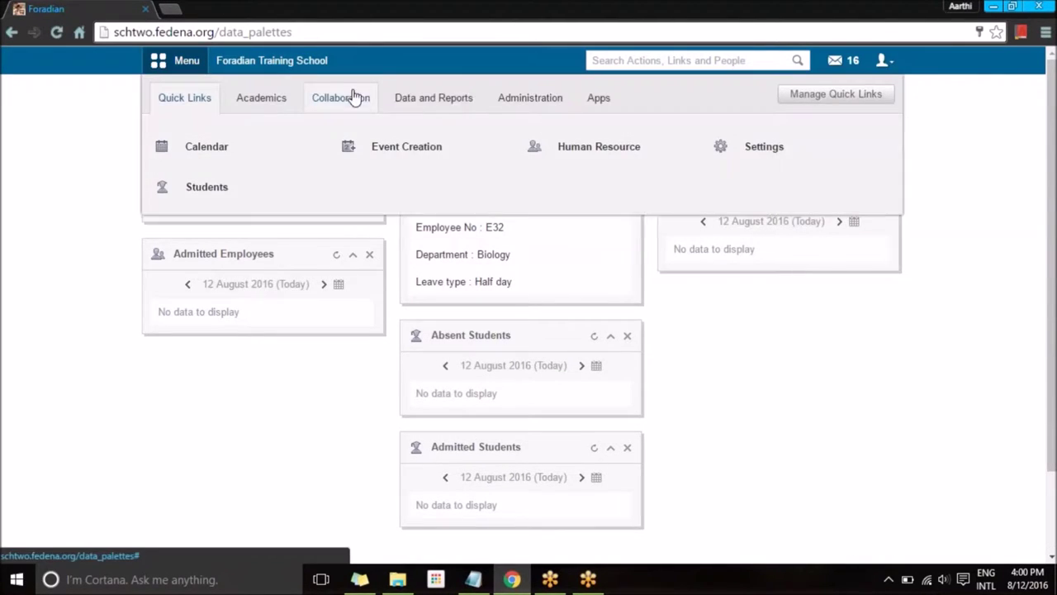
pyautogui.click(342, 98)
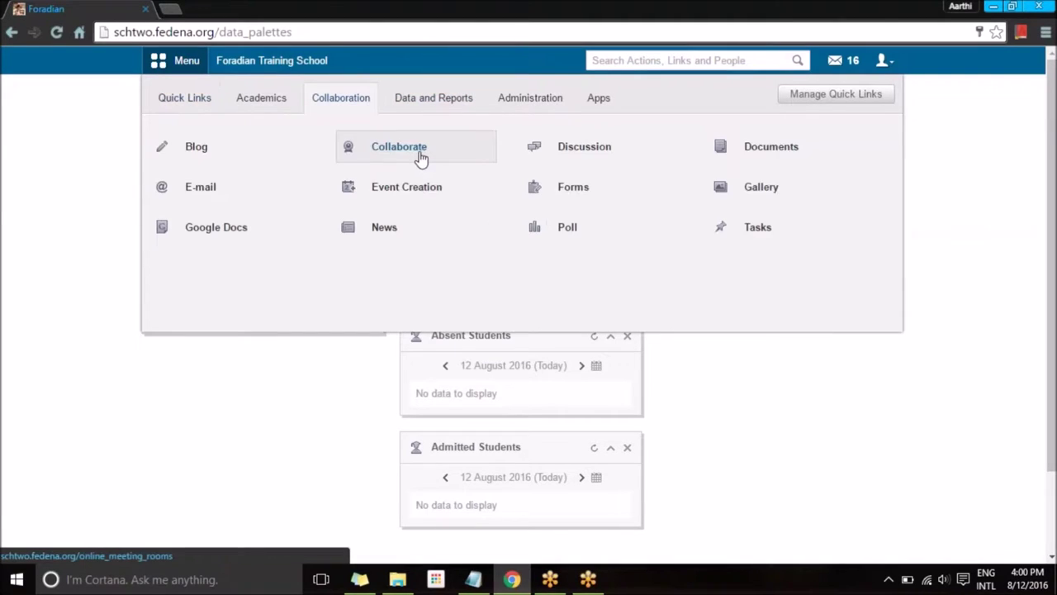
pyautogui.click(421, 157)
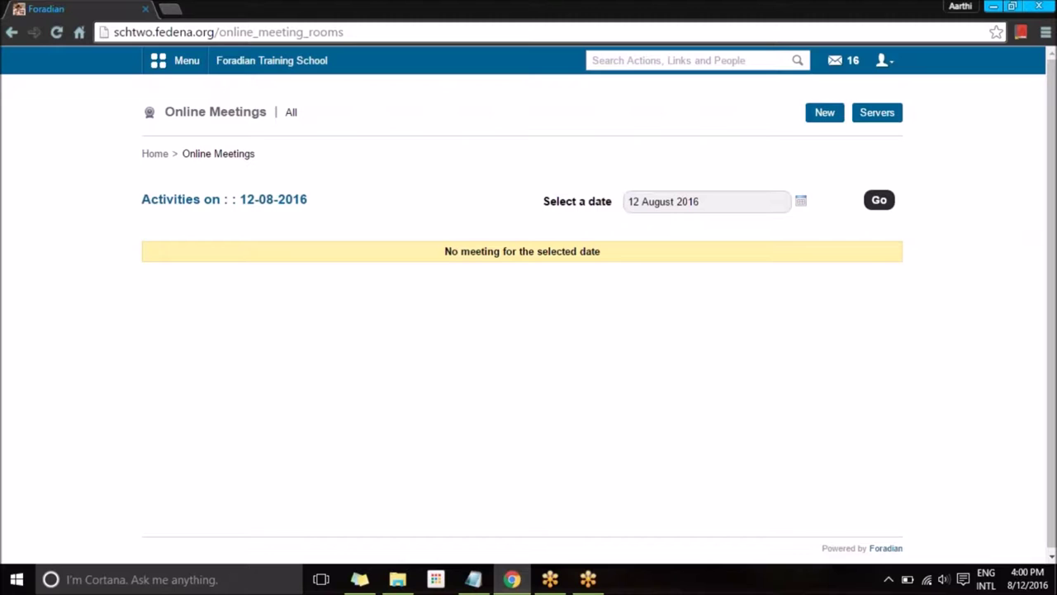
# Open bigbluebutton.org in a new browser tab.
pyautogui.click(172, 10)
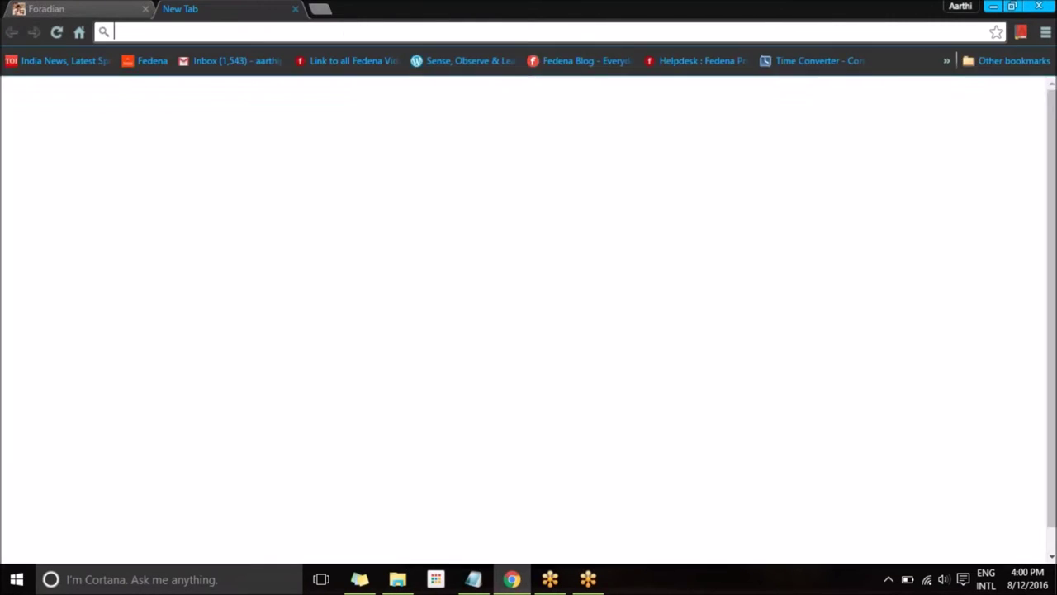
pyautogui.write('big')
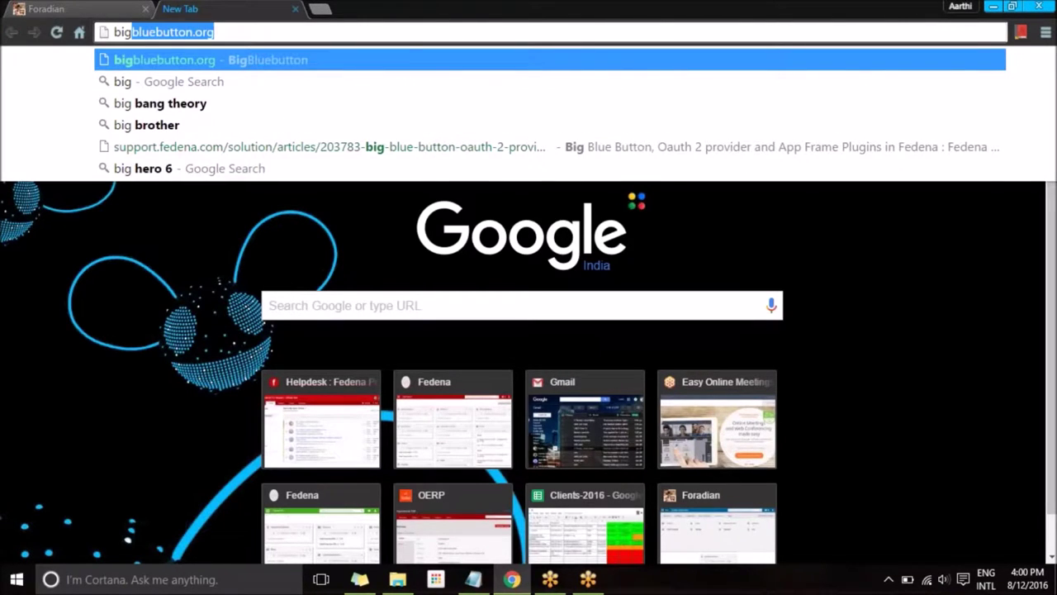
pyautogui.press('Return')
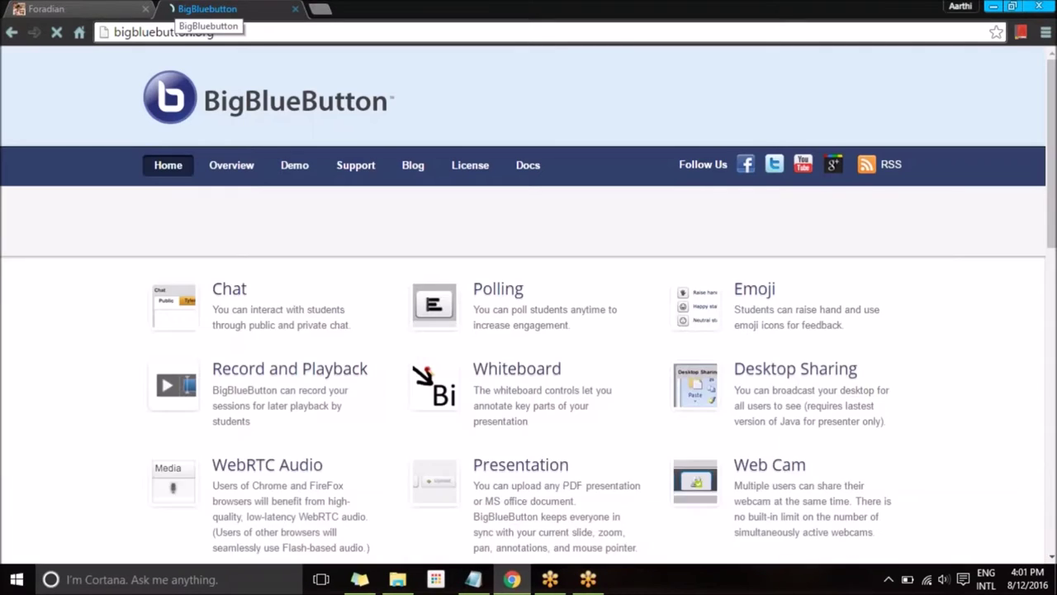
# Scroll through the BigBlueButton homepage, then return to the Fedena tab.
pyautogui.scroll(-1, 242, 69)
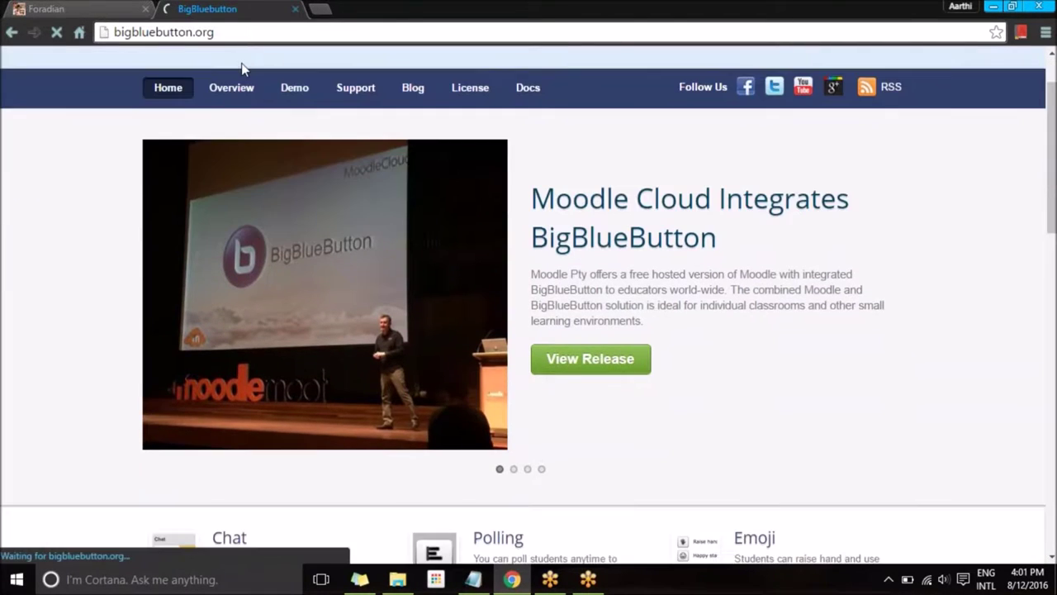
pyautogui.scroll(-6, 242, 68)
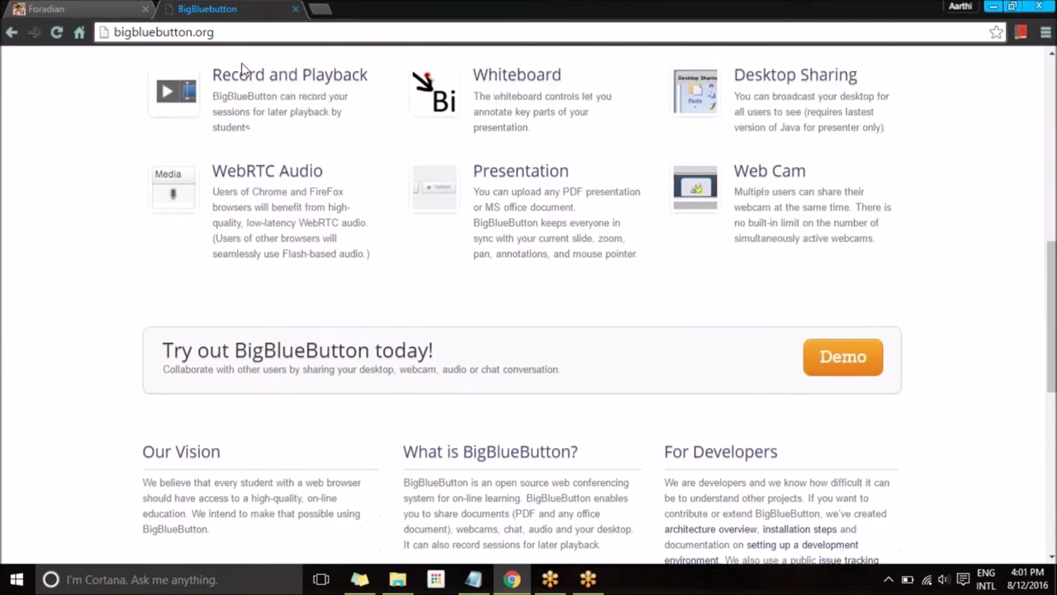
pyautogui.scroll(-2, 242, 68)
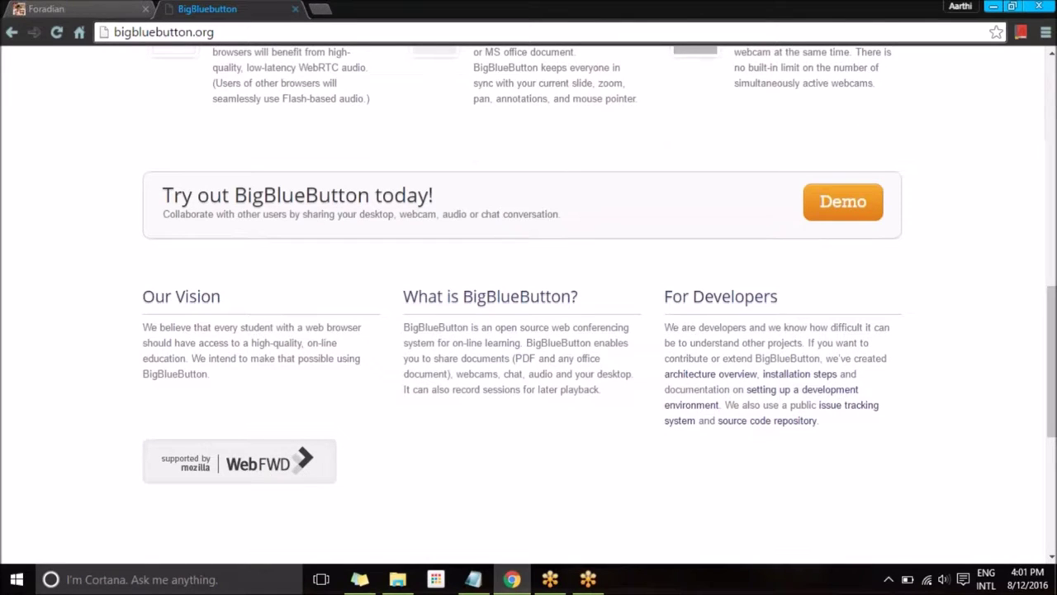
pyautogui.scroll(-2, 529, 306)
pyautogui.scroll(6, 528, 305)
pyautogui.scroll(4, 239, 73)
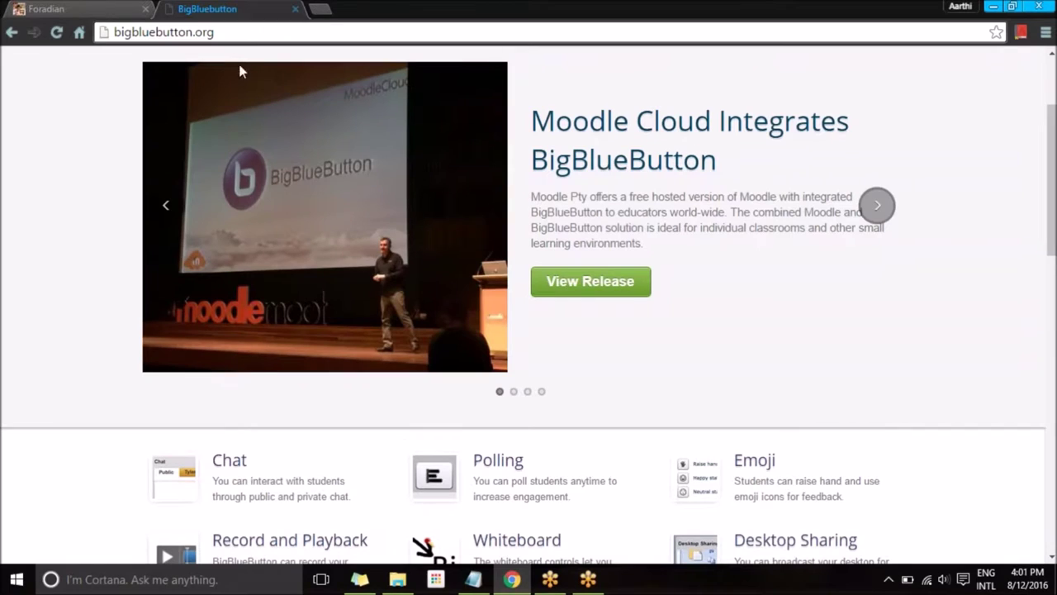
pyautogui.click(94, 8)
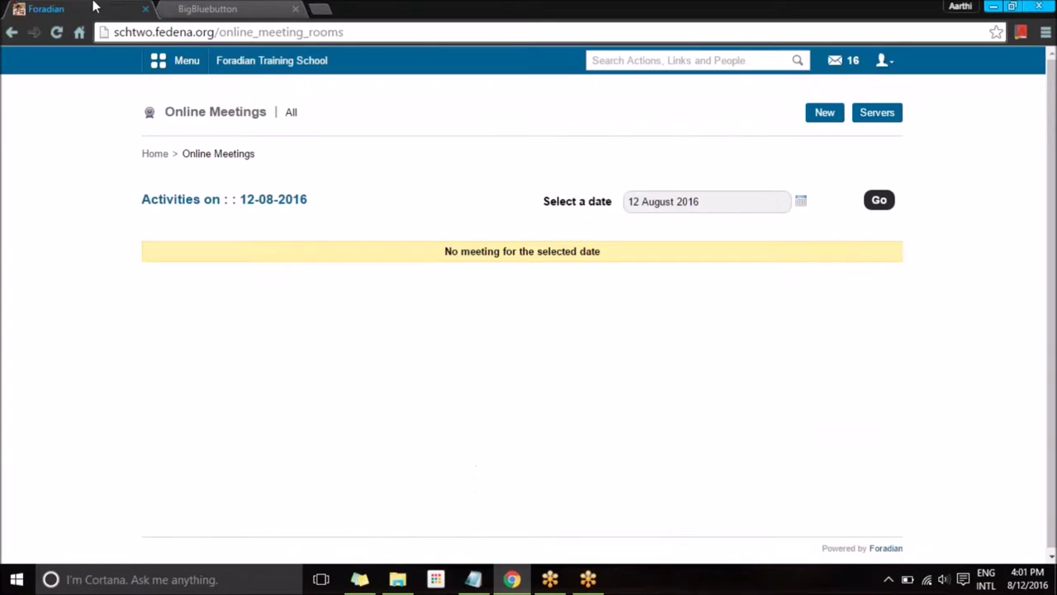
pyautogui.click(185, 7)
pyautogui.click(97, 7)
pyautogui.click(887, 116)
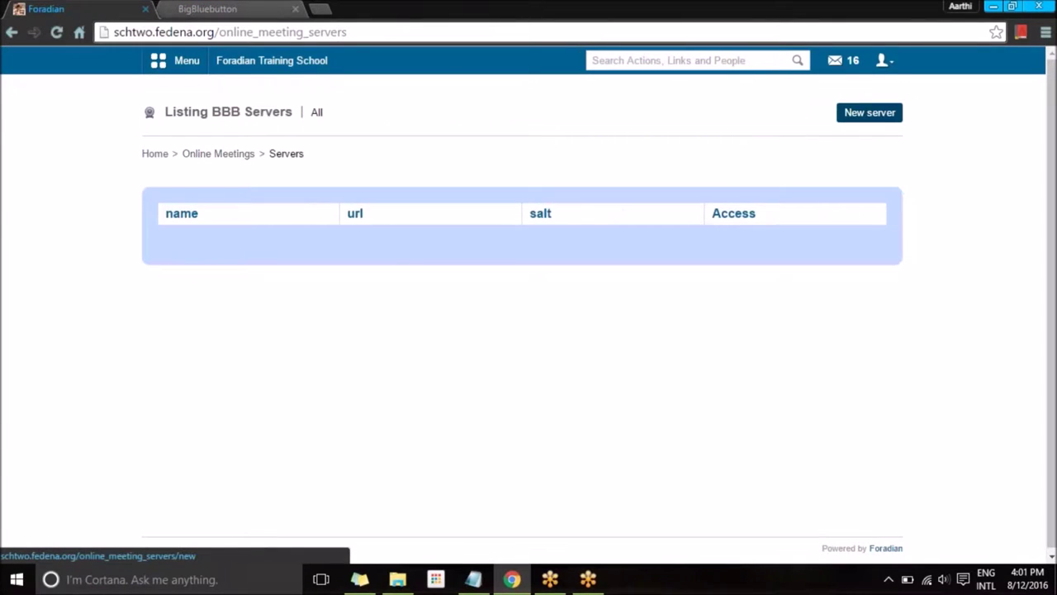
pyautogui.click(874, 114)
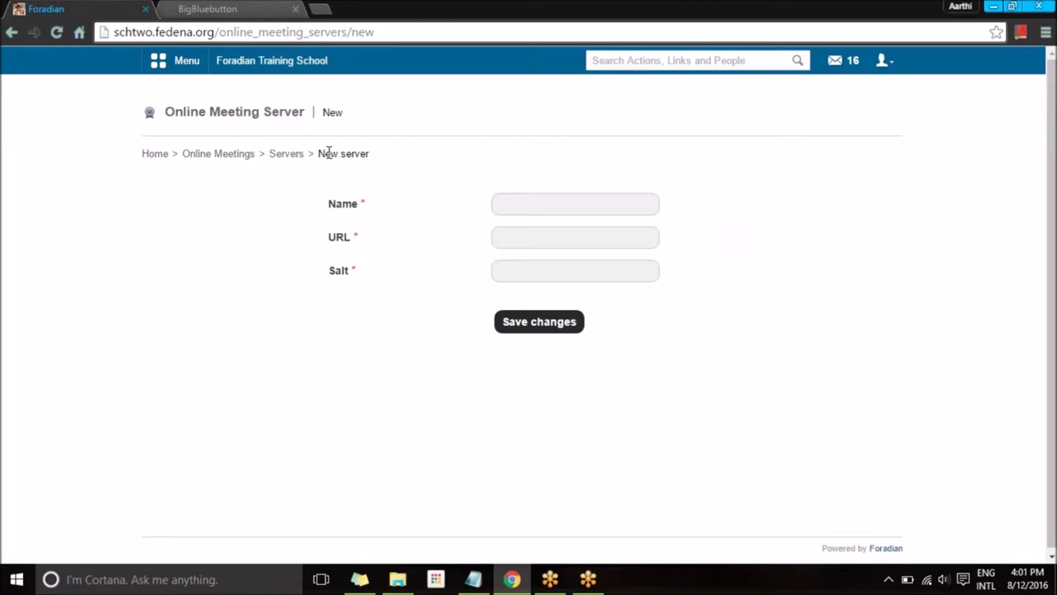
pyautogui.click(286, 154)
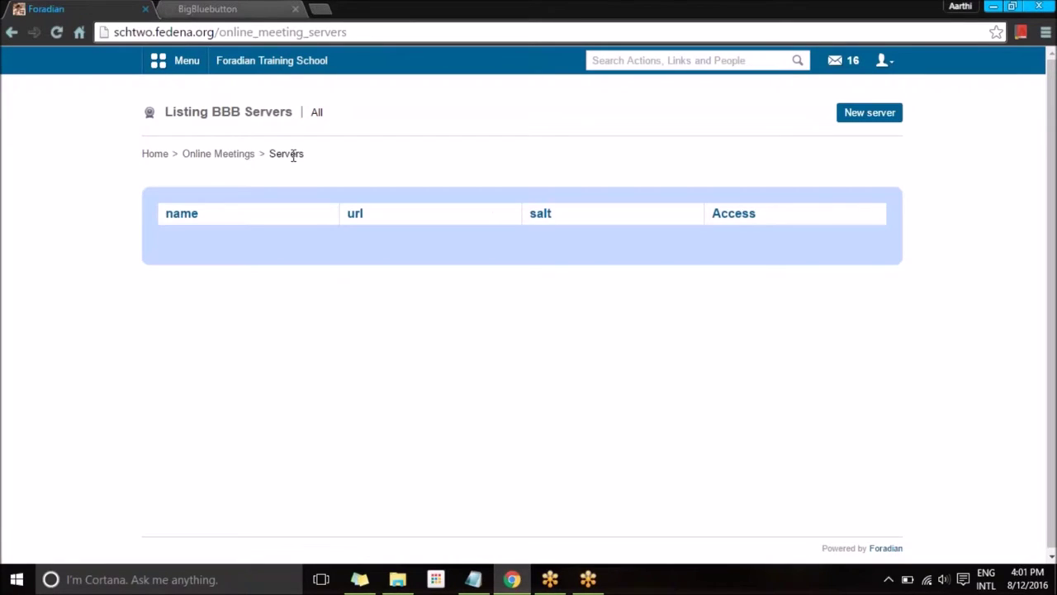
pyautogui.click(199, 156)
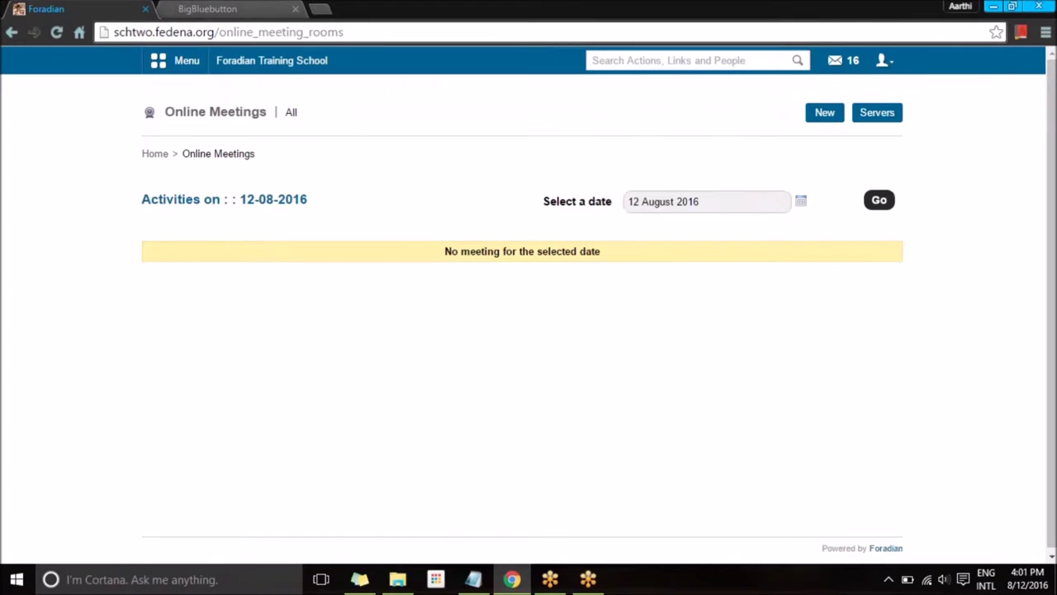
# Start a new online meeting and choose Commerce as the department.
pyautogui.click(818, 122)
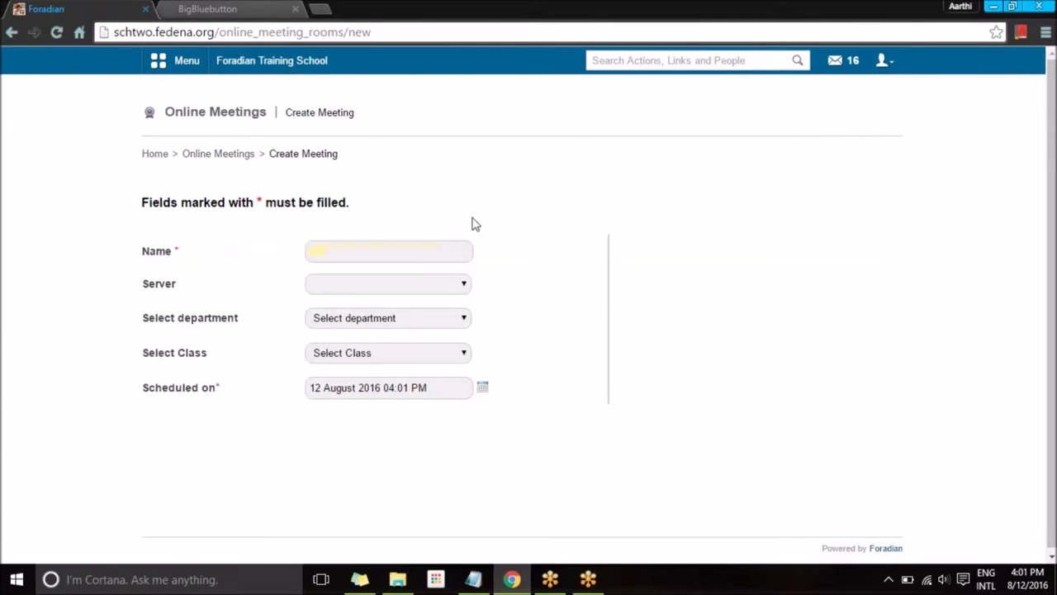
pyautogui.click(429, 248)
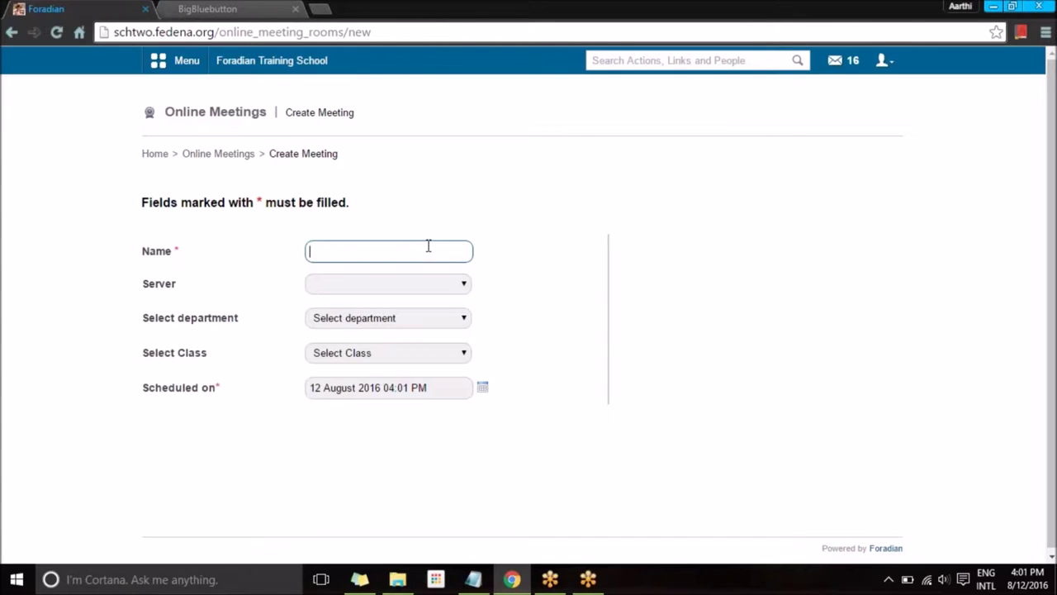
pyautogui.click(402, 329)
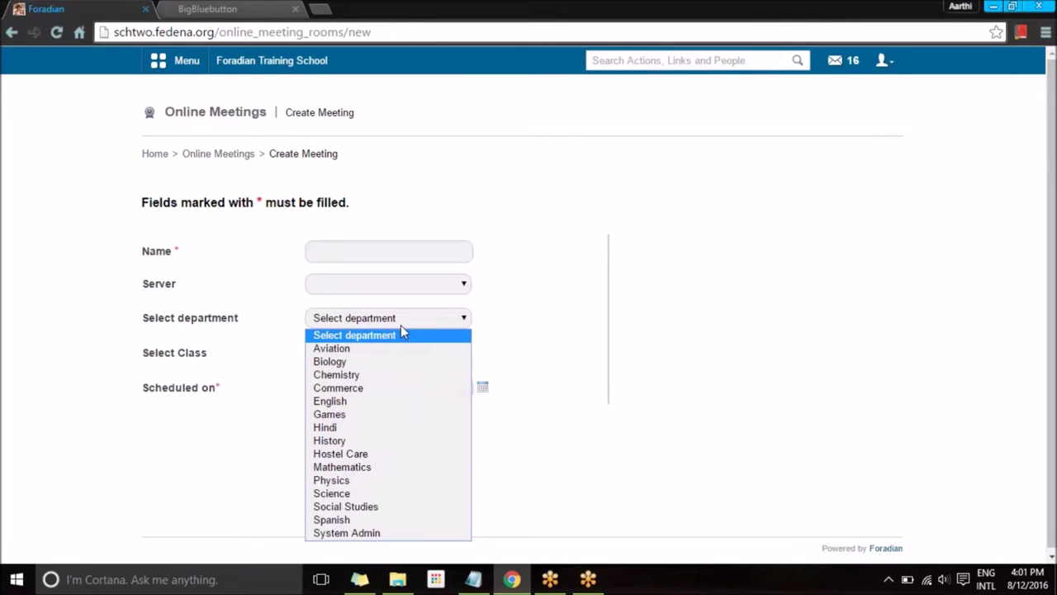
pyautogui.click(383, 388)
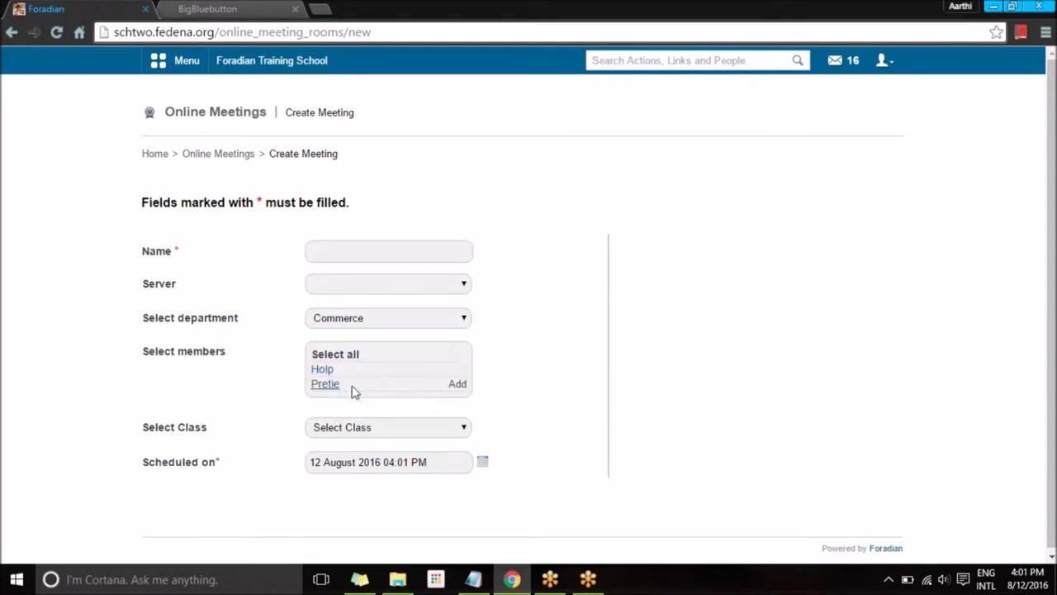
pyautogui.click(375, 319)
pyautogui.click(279, 386)
# Pick class C11 - A 2015, change it to C12 - A 2015, then go back to Online Meetings.
pyautogui.click(334, 429)
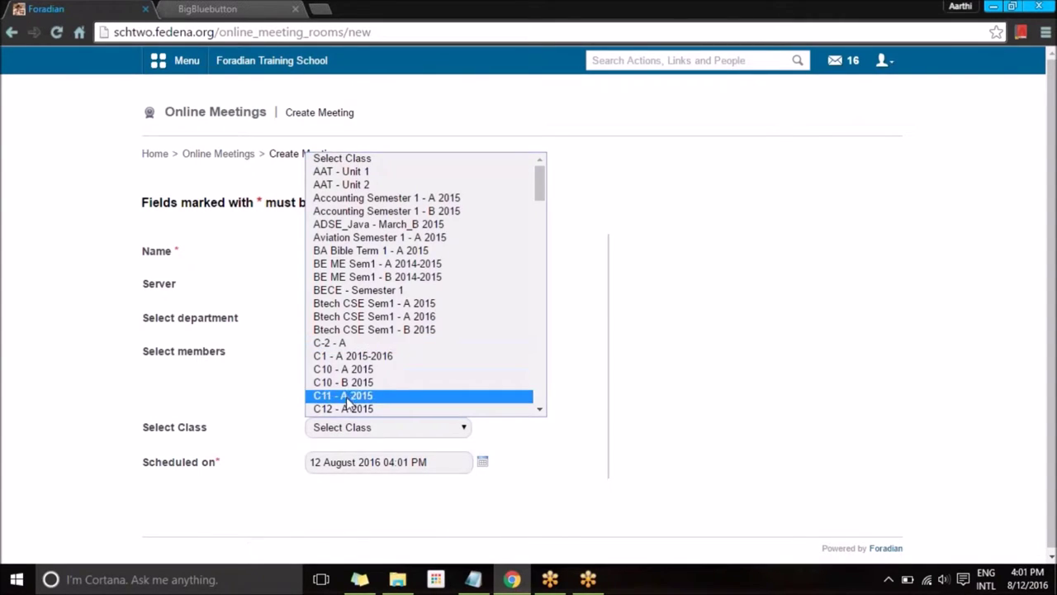
pyautogui.click(347, 397)
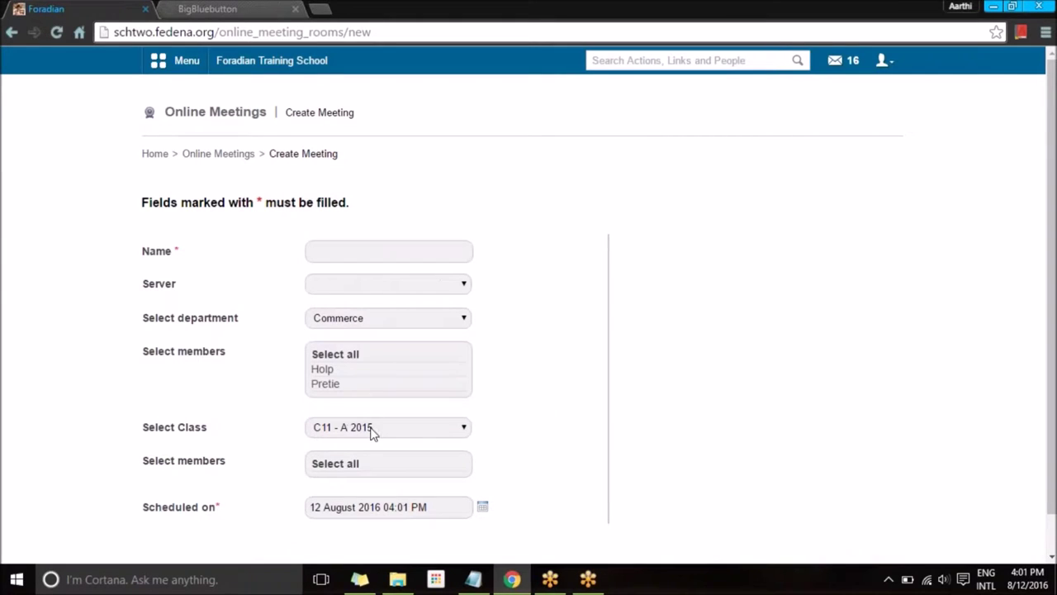
pyautogui.click(349, 430)
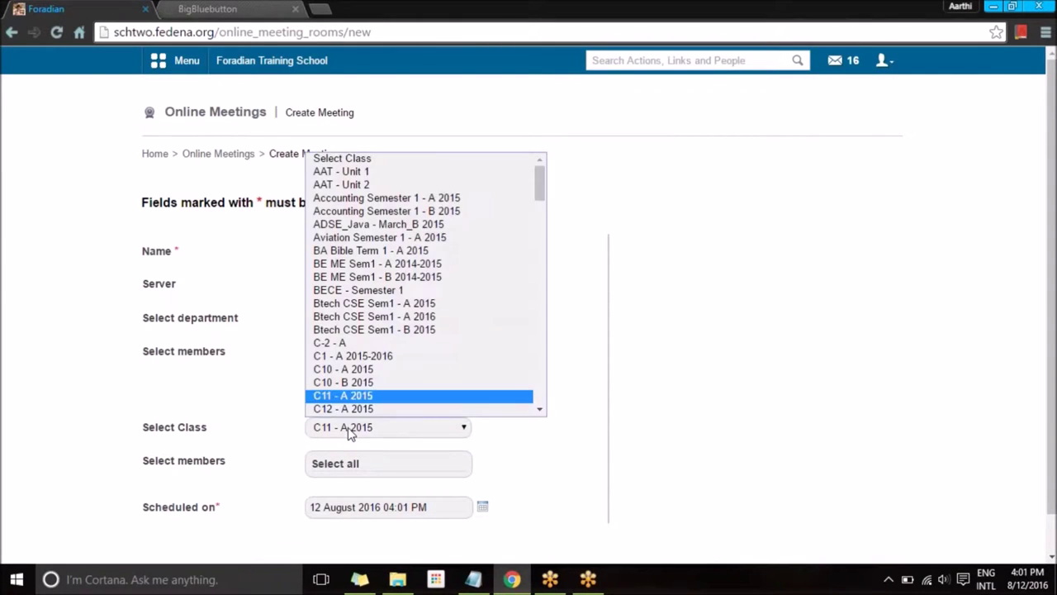
pyautogui.click(347, 411)
pyautogui.scroll(-1, 382, 451)
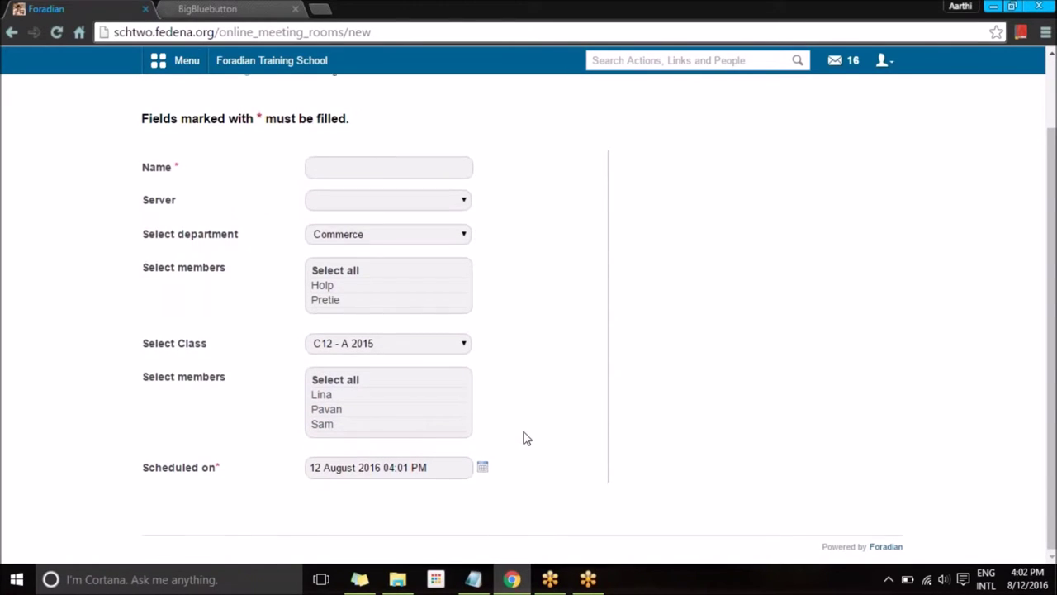
pyautogui.scroll(1, 524, 437)
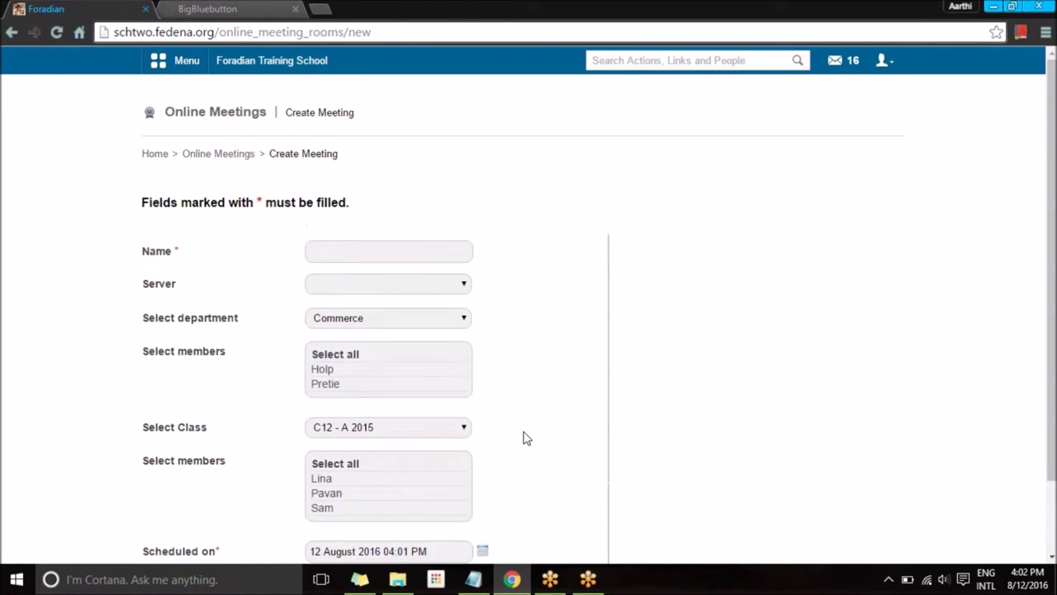
pyautogui.click(239, 158)
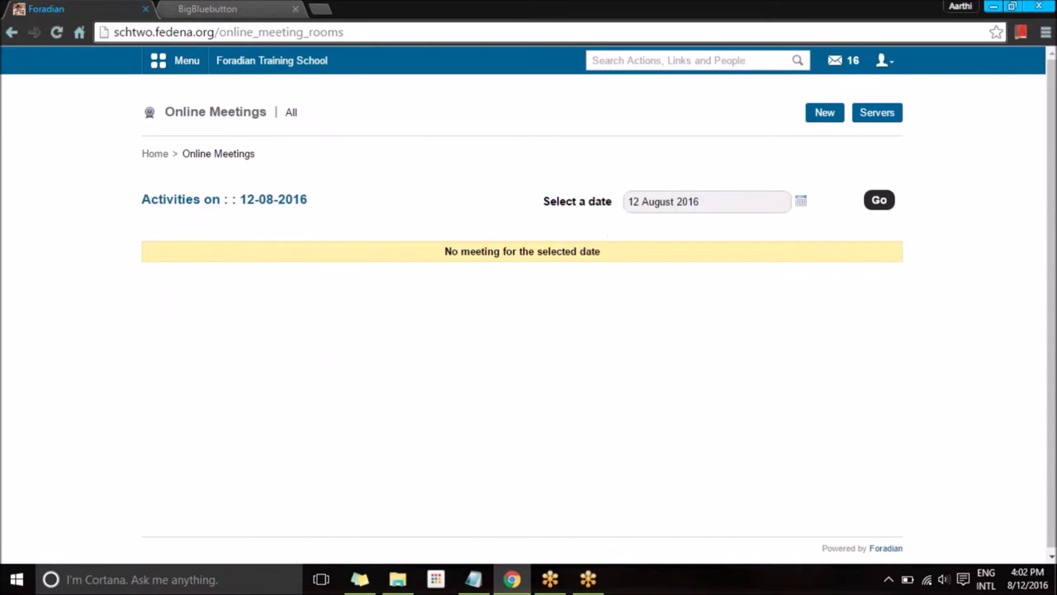
# Close the BigBlueButton tab and open Client Apps under Administration > Settings.
pyautogui.click(220, 59)
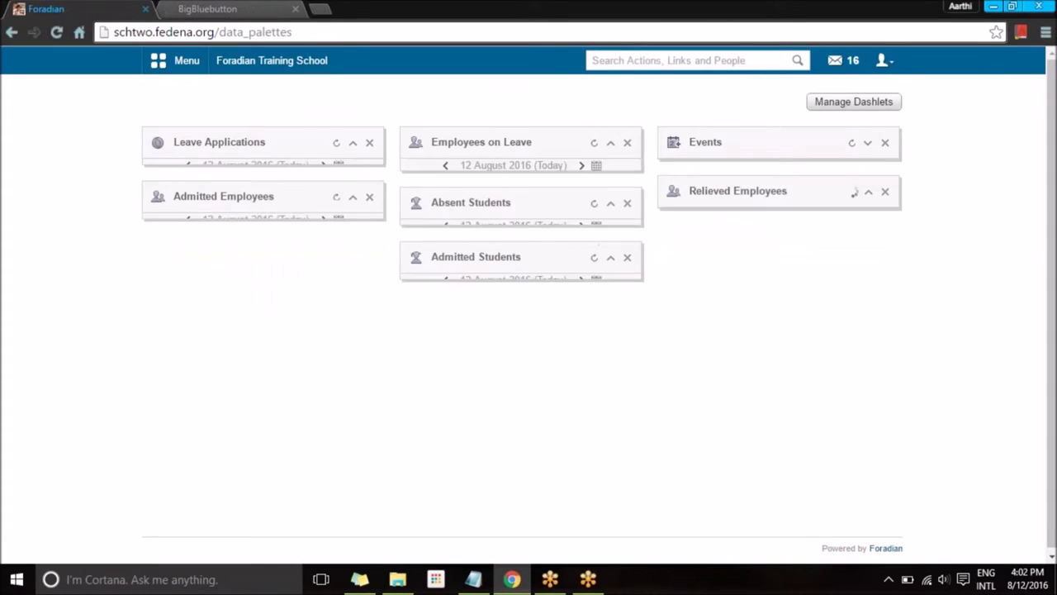
pyautogui.click(295, 8)
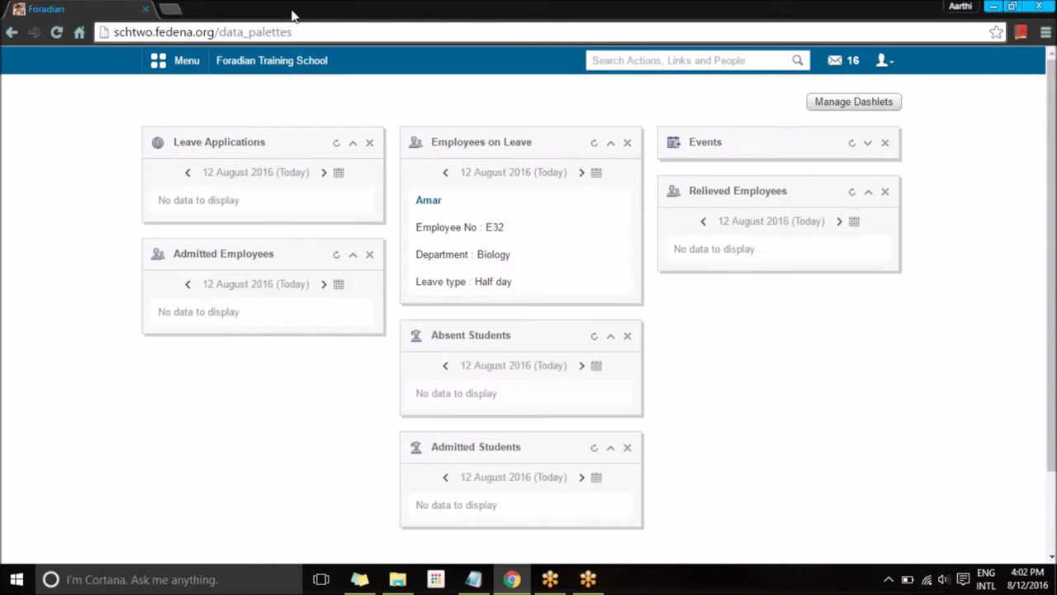
pyautogui.click(175, 61)
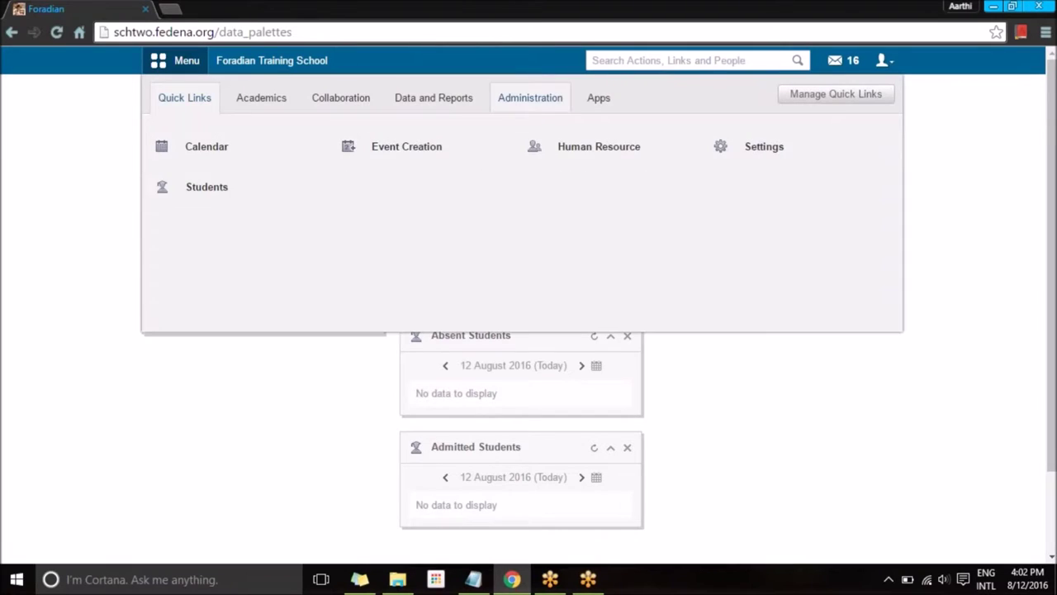
pyautogui.click(530, 97)
pyautogui.click(391, 186)
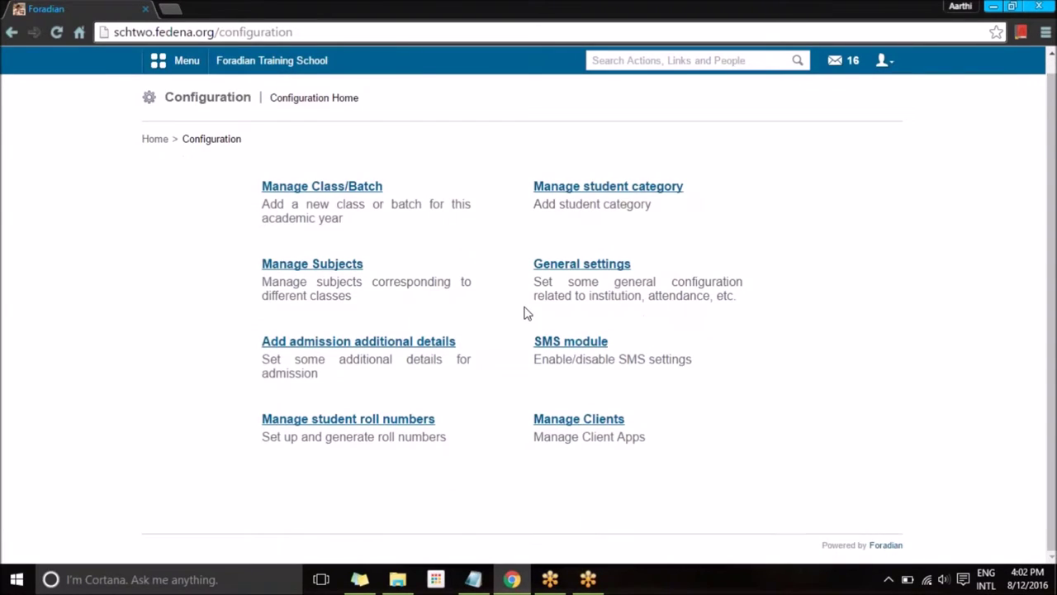
pyautogui.click(561, 427)
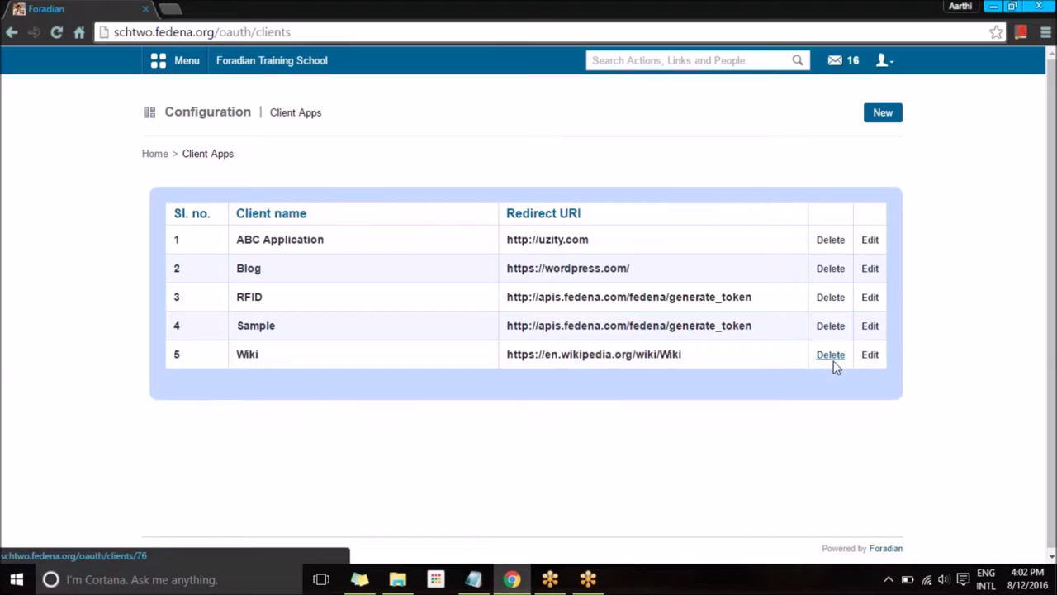
# Mark the Wiki client app as Verified and save it.
pyautogui.click(869, 355)
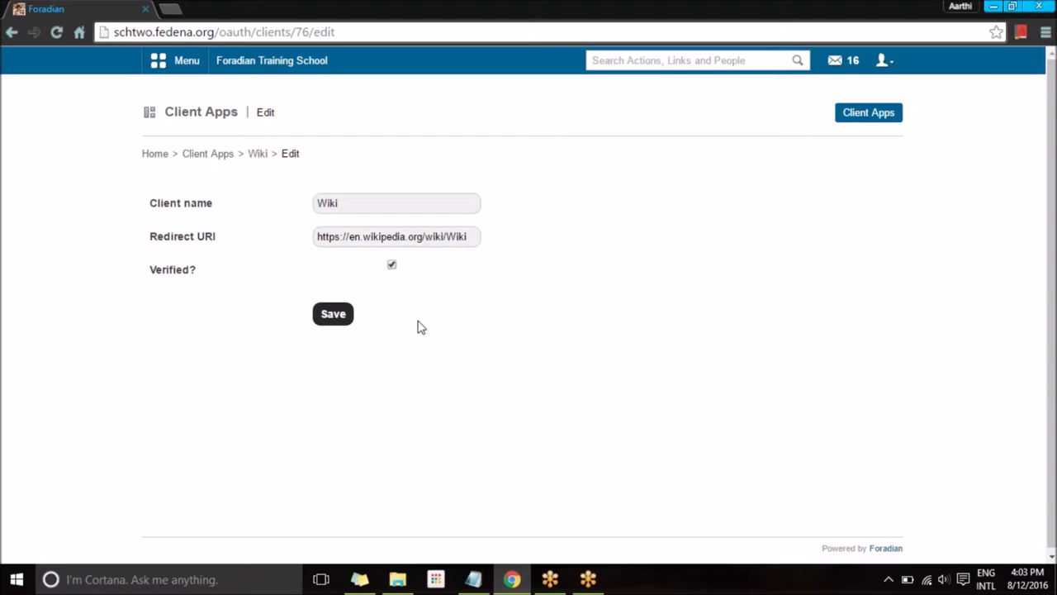
pyautogui.click(332, 314)
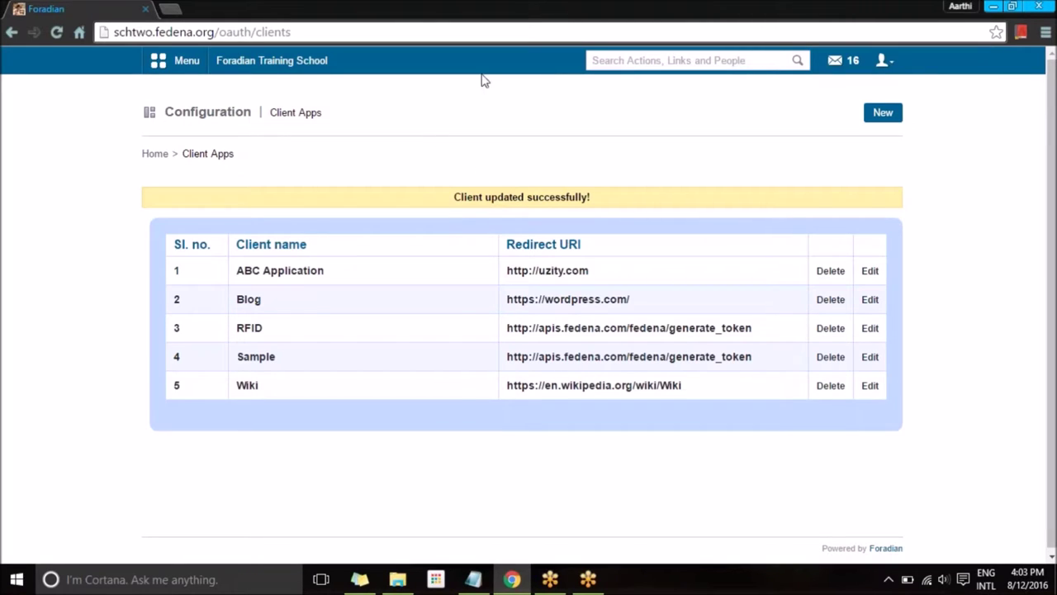
# Open Manage Apps from the Apps section of the menu.
pyautogui.click(202, 71)
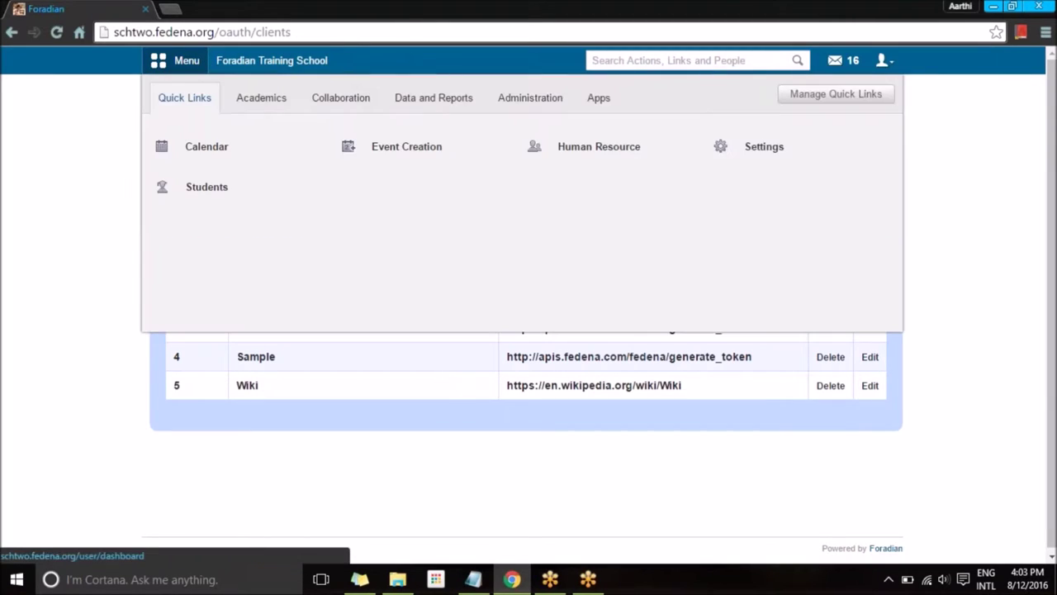
pyautogui.click(600, 104)
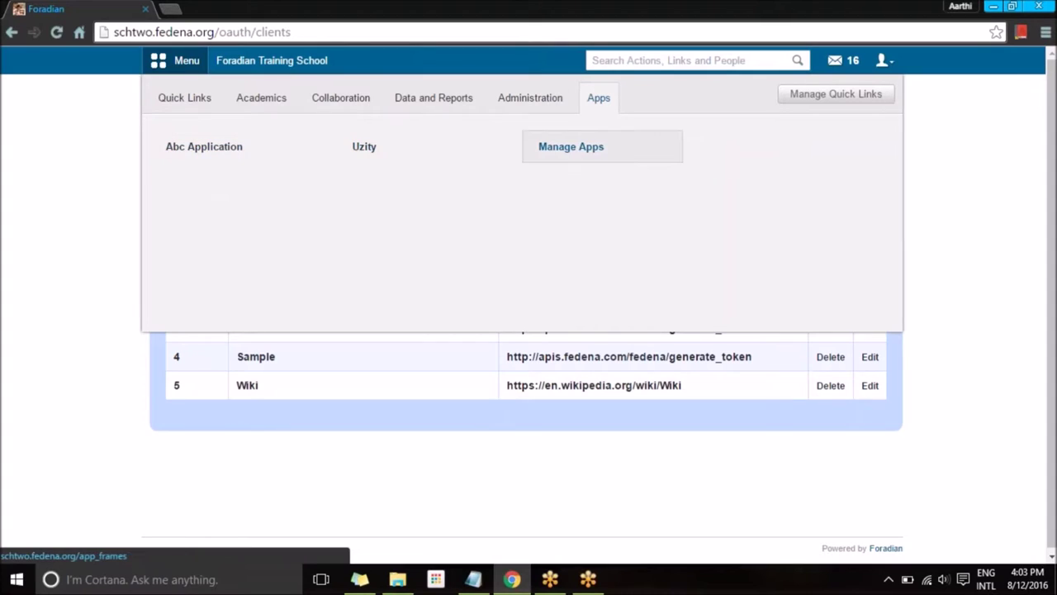
pyautogui.click(564, 153)
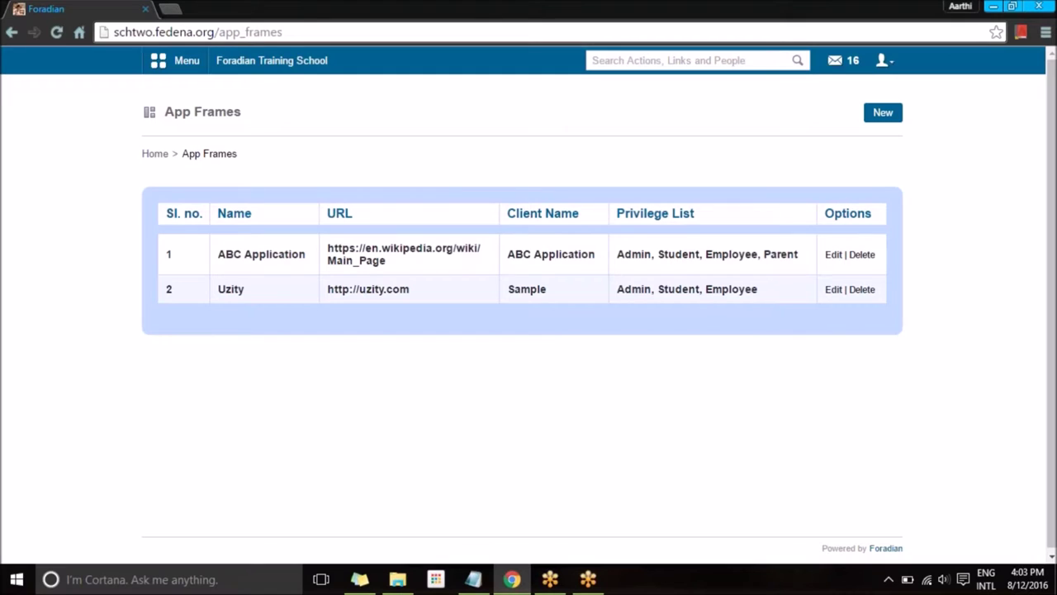
pyautogui.click(892, 120)
pyautogui.click(431, 196)
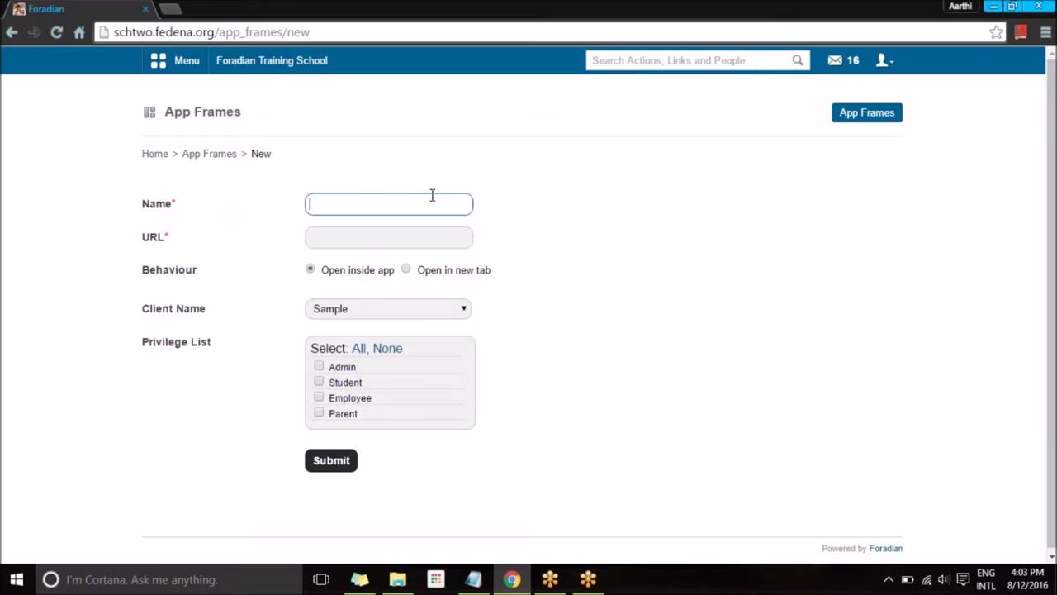
pyautogui.write('Blogs')
pyautogui.write('can be created ehere!')
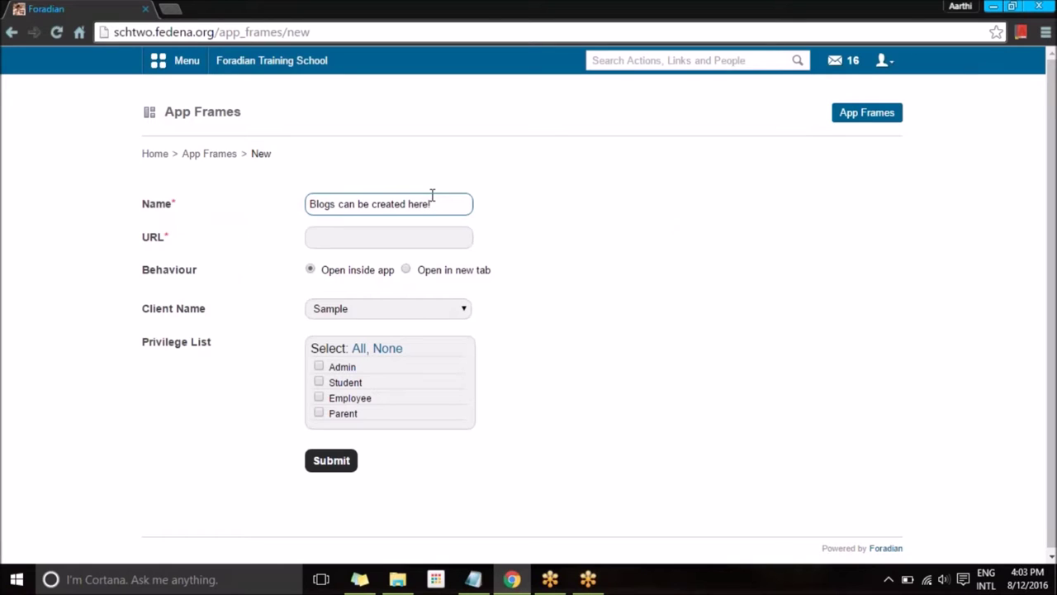
pyautogui.press('Tab')
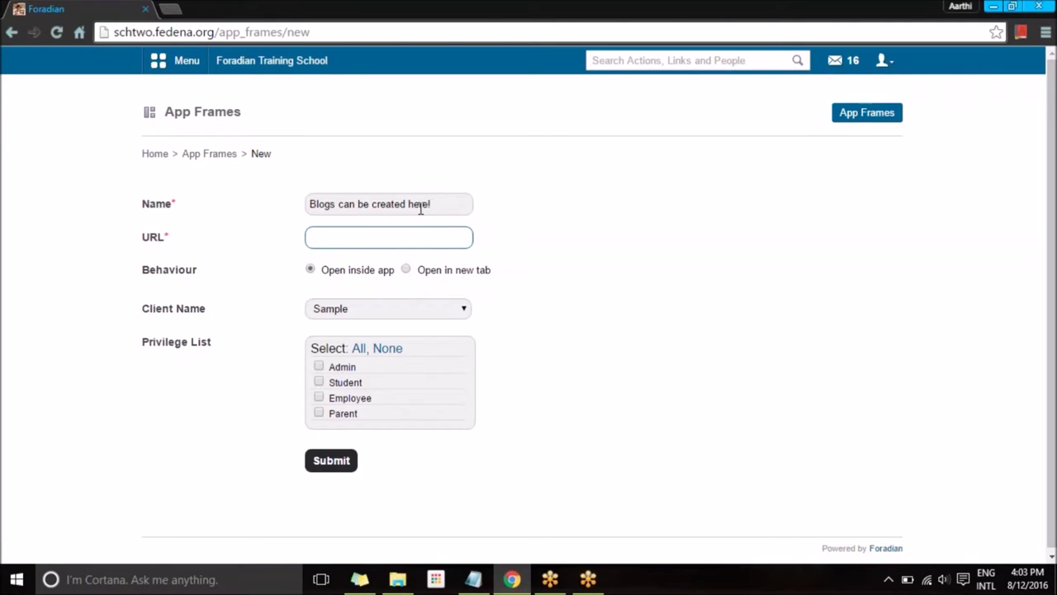
pyautogui.write('htt')
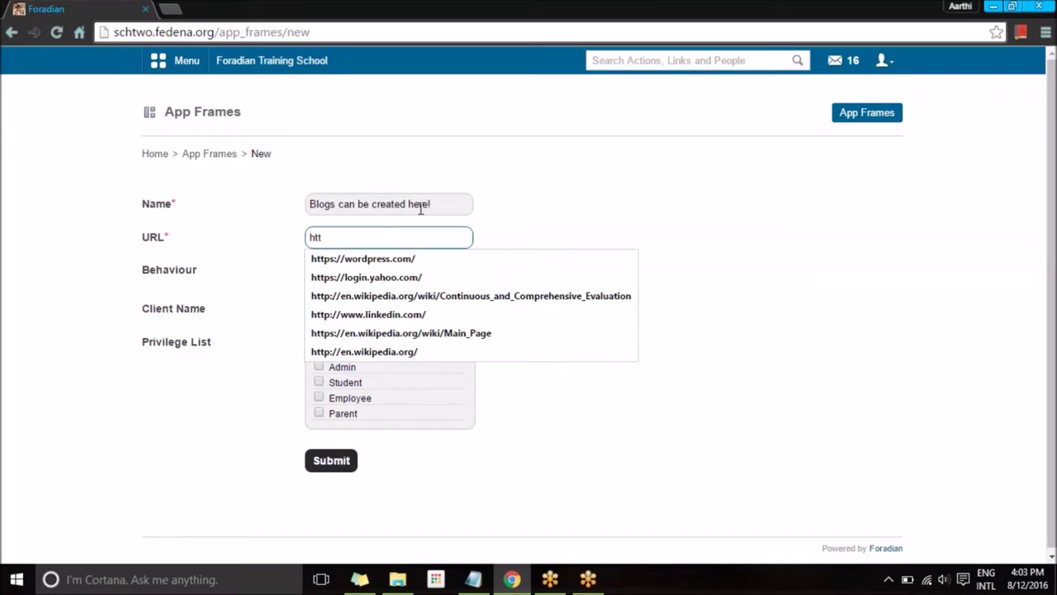
pyautogui.click(404, 258)
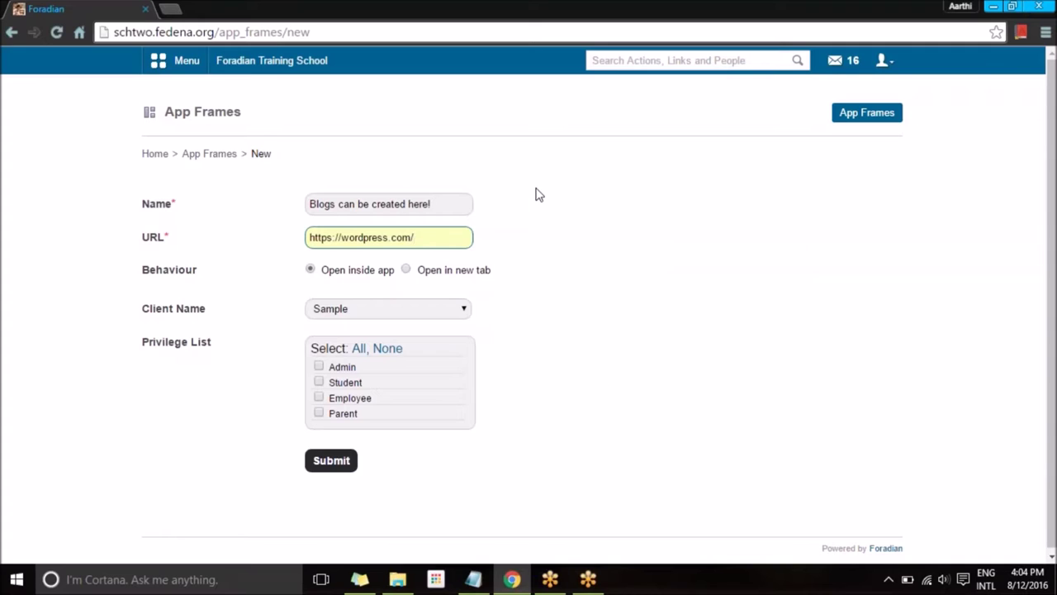
# Set the client to Blog, grant all four privileges, and submit the frame.
pyautogui.click(361, 308)
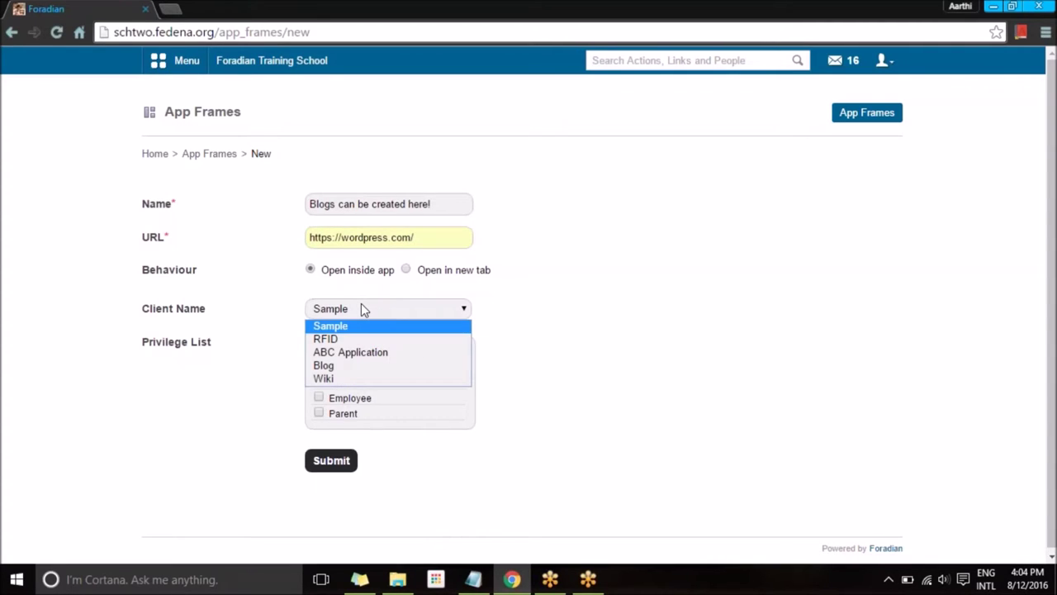
pyautogui.click(356, 366)
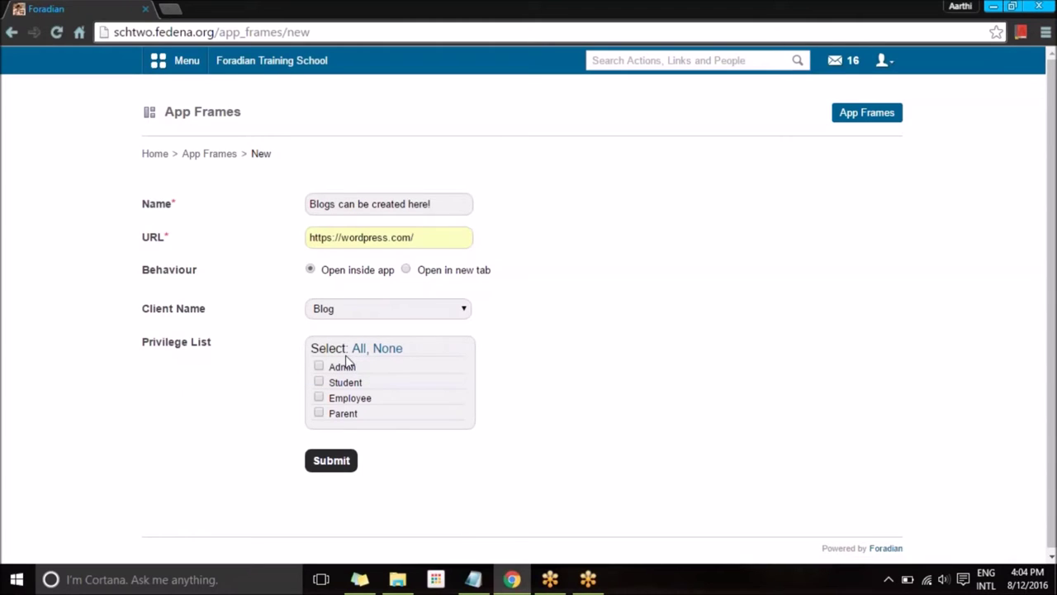
pyautogui.click(358, 349)
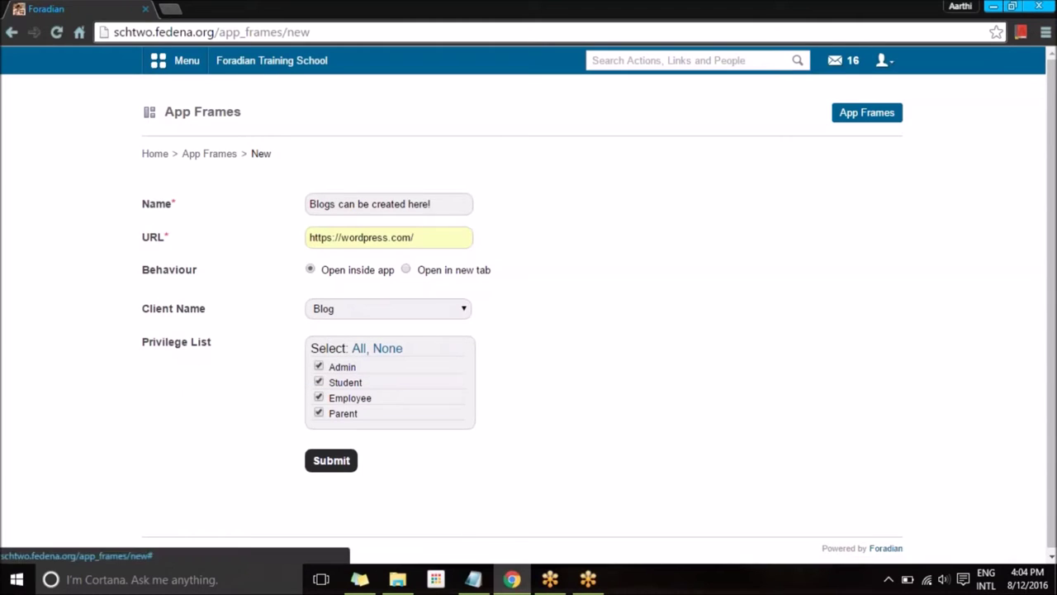
pyautogui.click(331, 460)
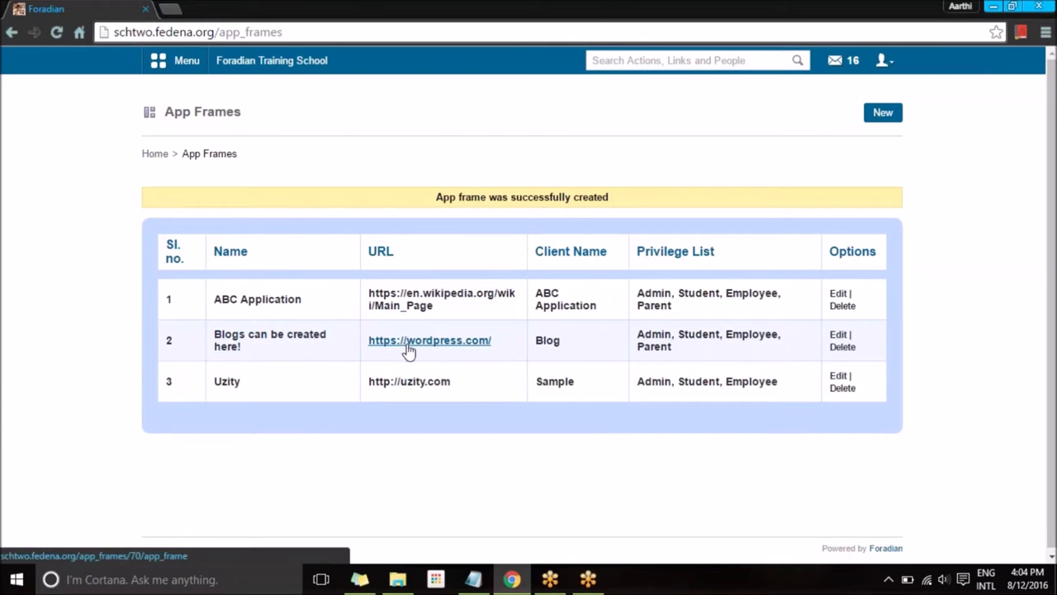
pyautogui.click(883, 112)
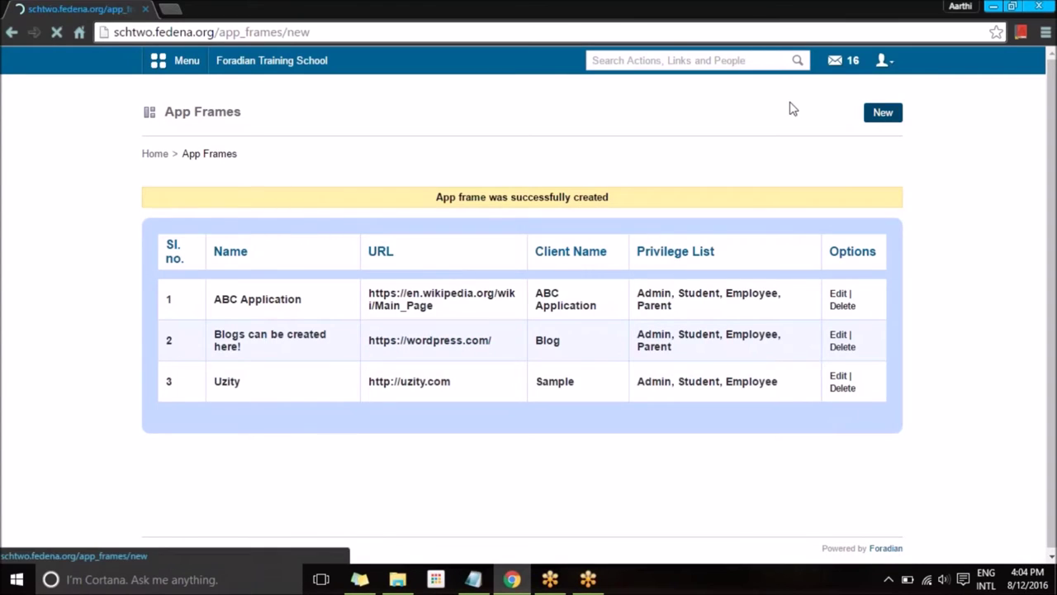
pyautogui.click(393, 198)
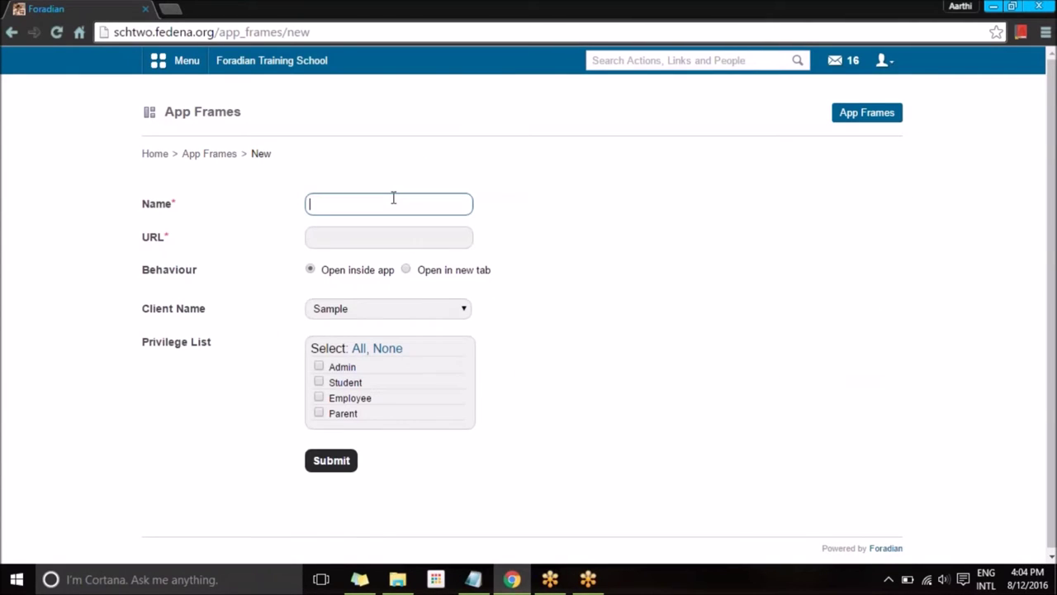
pyautogui.write('Wiki')
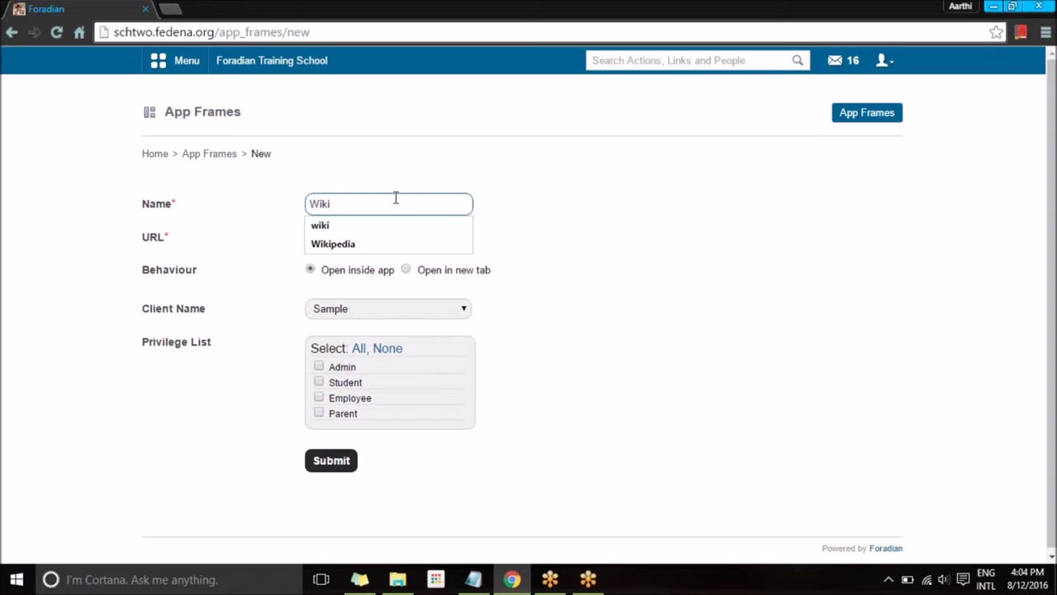
pyautogui.click(369, 244)
pyautogui.click(372, 237)
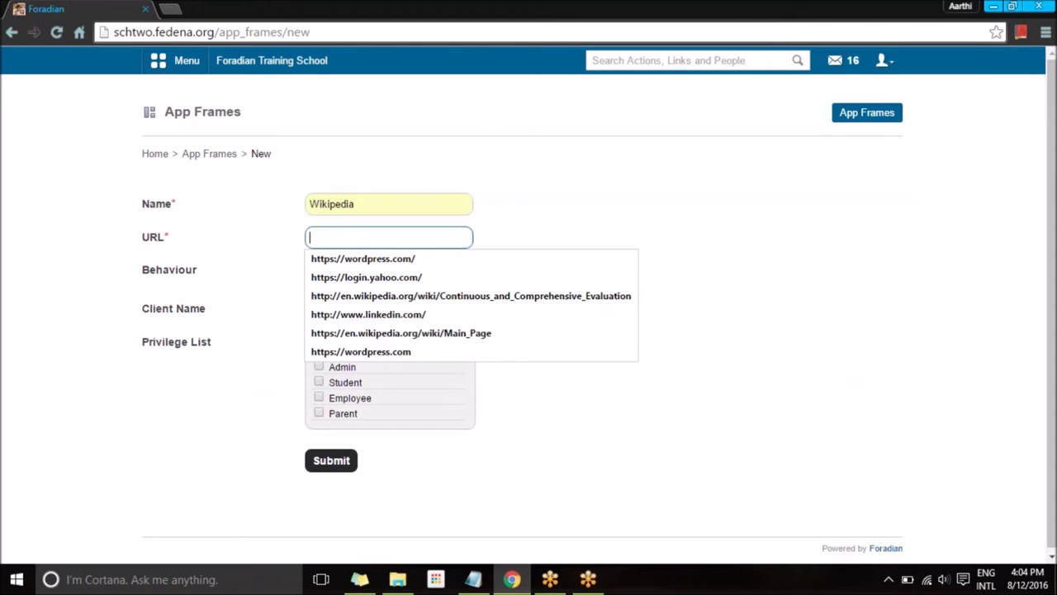
pyautogui.write('htt')
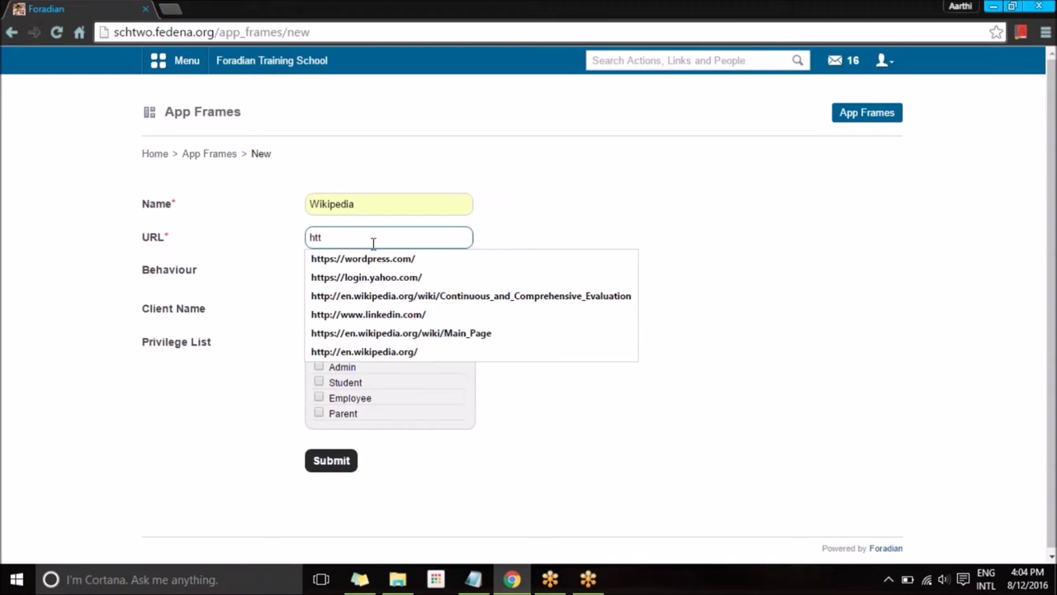
pyautogui.click(366, 351)
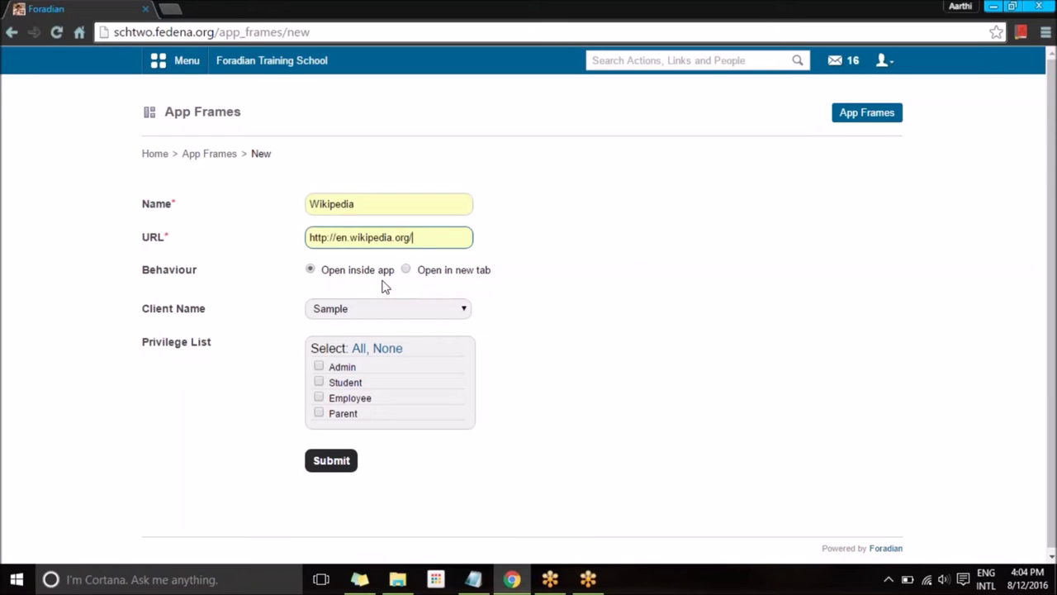
# Set the client to Wiki, grant all four privileges, and submit the frame.
pyautogui.click(371, 310)
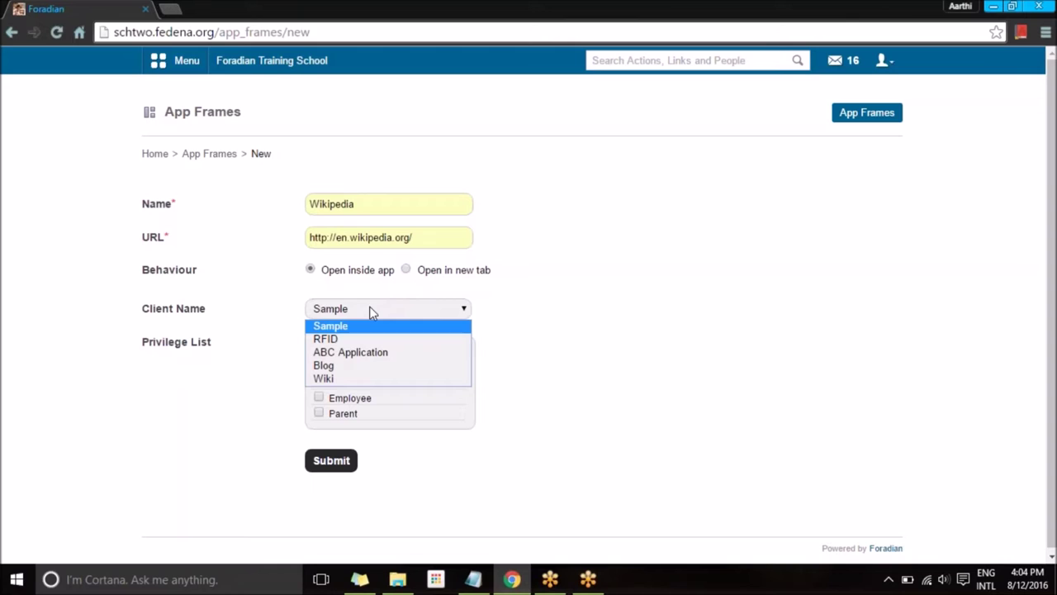
pyautogui.click(345, 379)
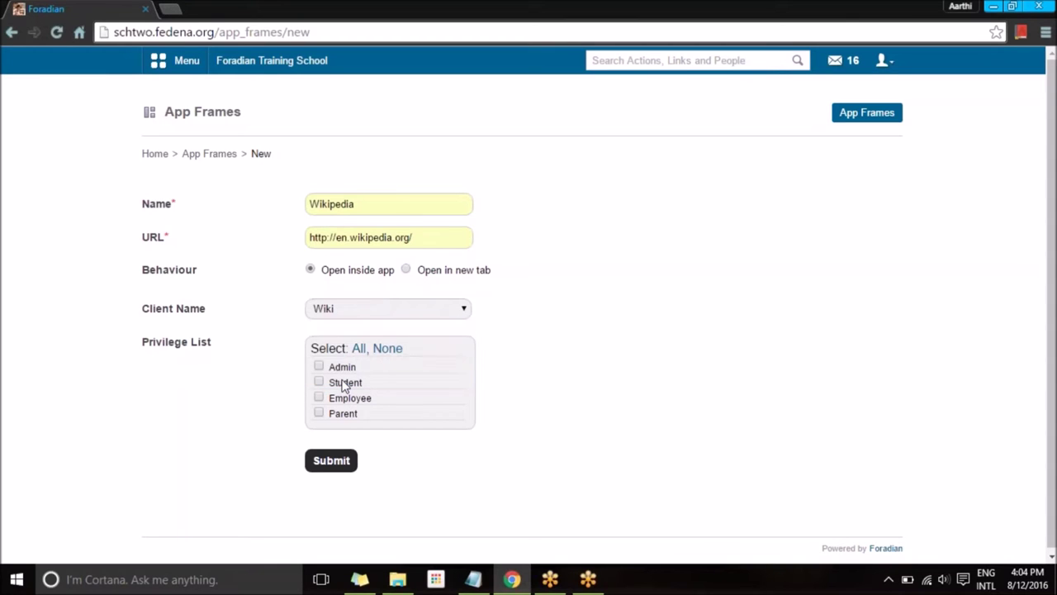
pyautogui.click(360, 349)
pyautogui.click(332, 460)
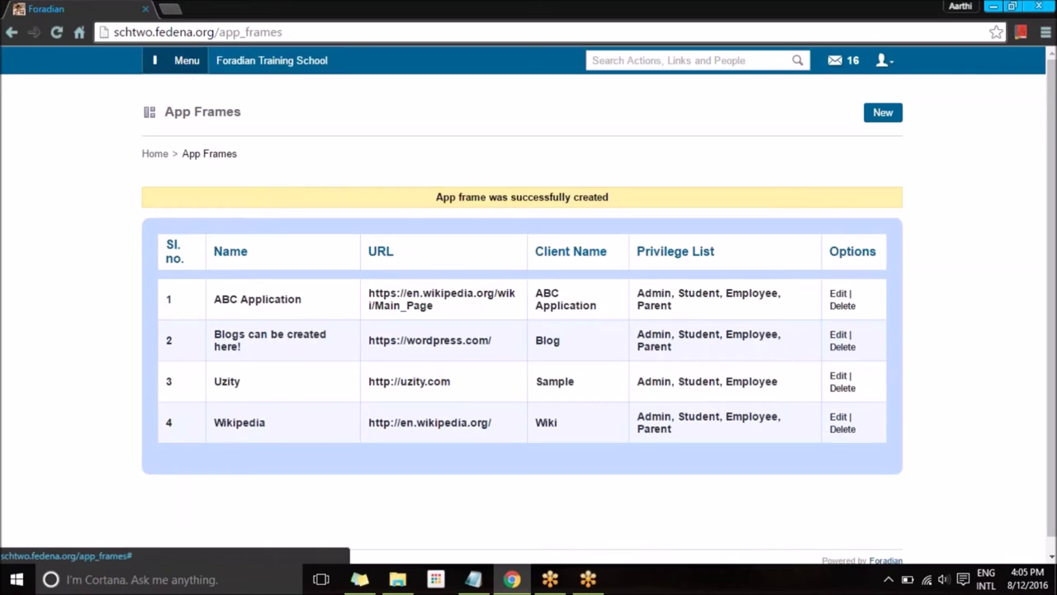
pyautogui.click(173, 61)
pyautogui.click(598, 97)
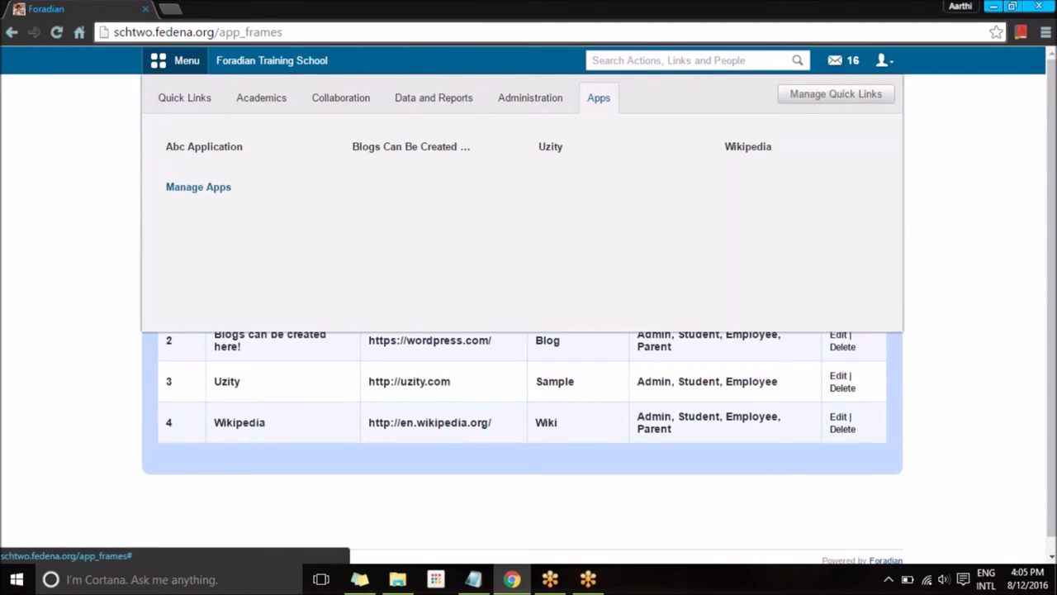
pyautogui.click(460, 156)
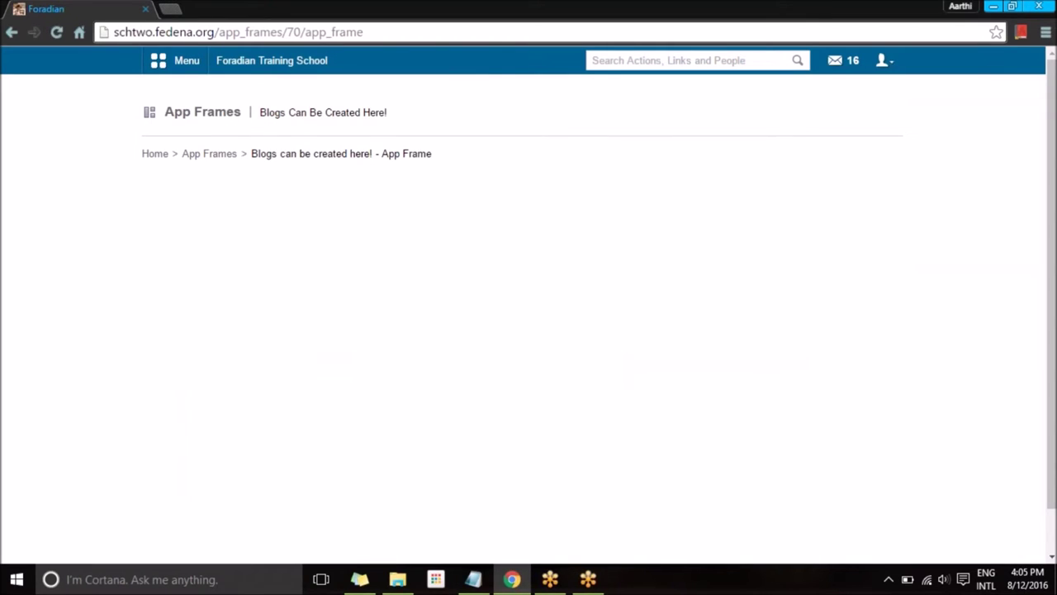
pyautogui.scroll(-1, 467, 239)
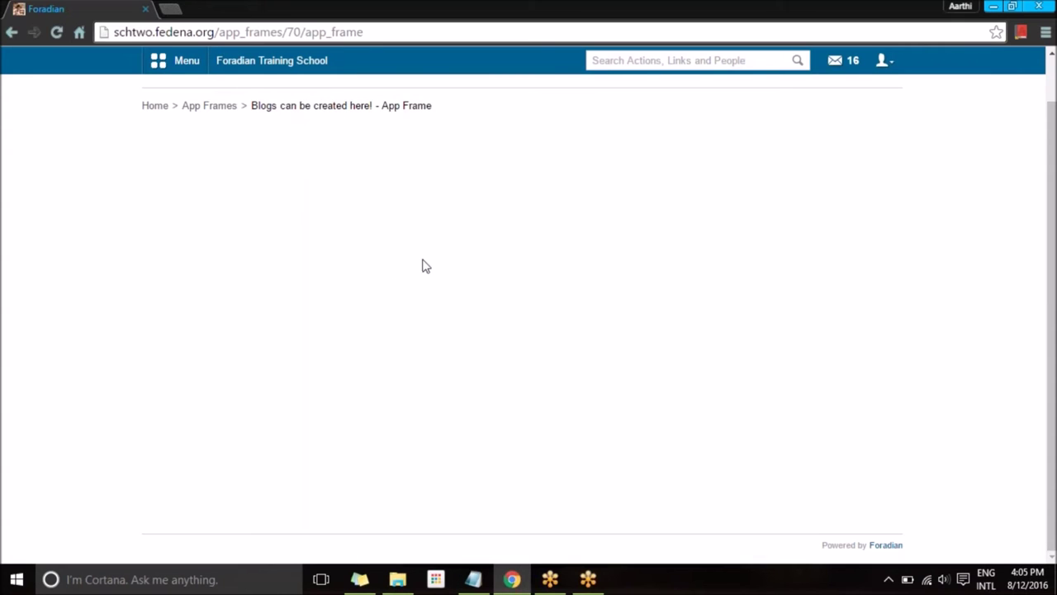
pyautogui.click(12, 32)
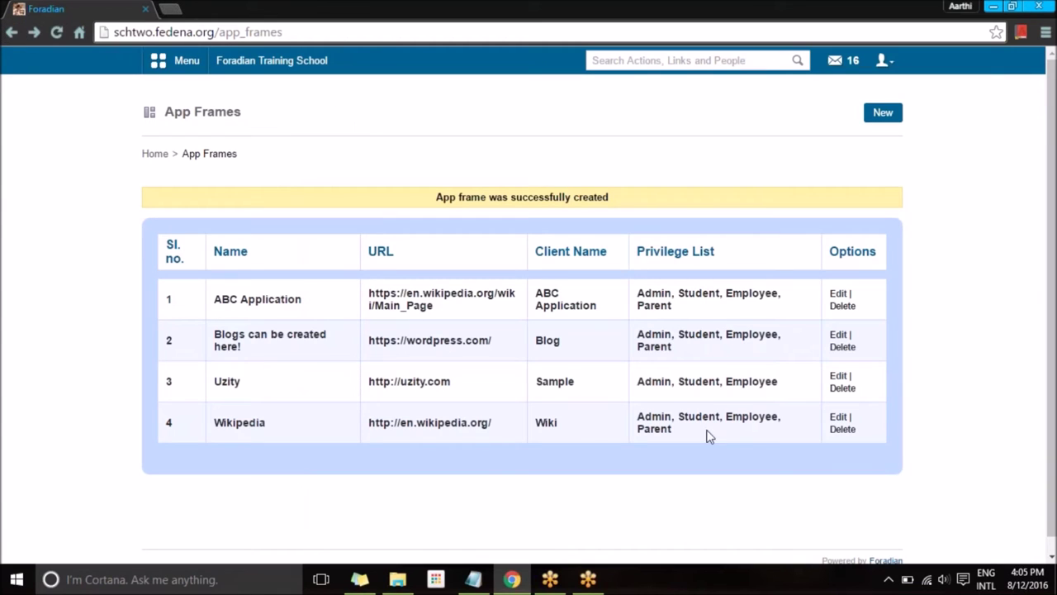
# Set the Blogs app frame to Open in new tab and submit.
pyautogui.click(838, 335)
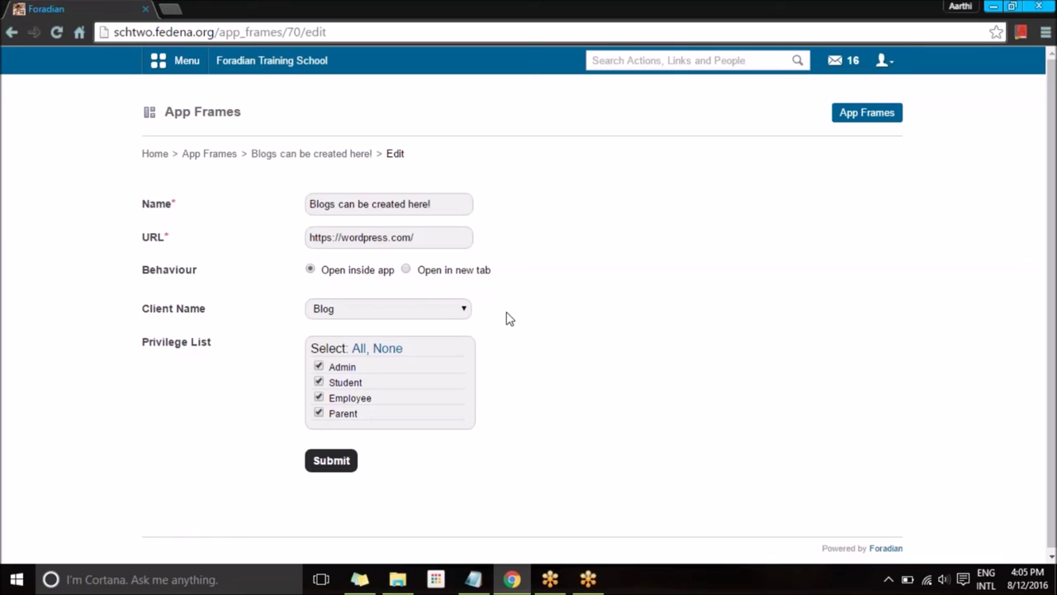
pyautogui.click(406, 270)
pyautogui.click(345, 462)
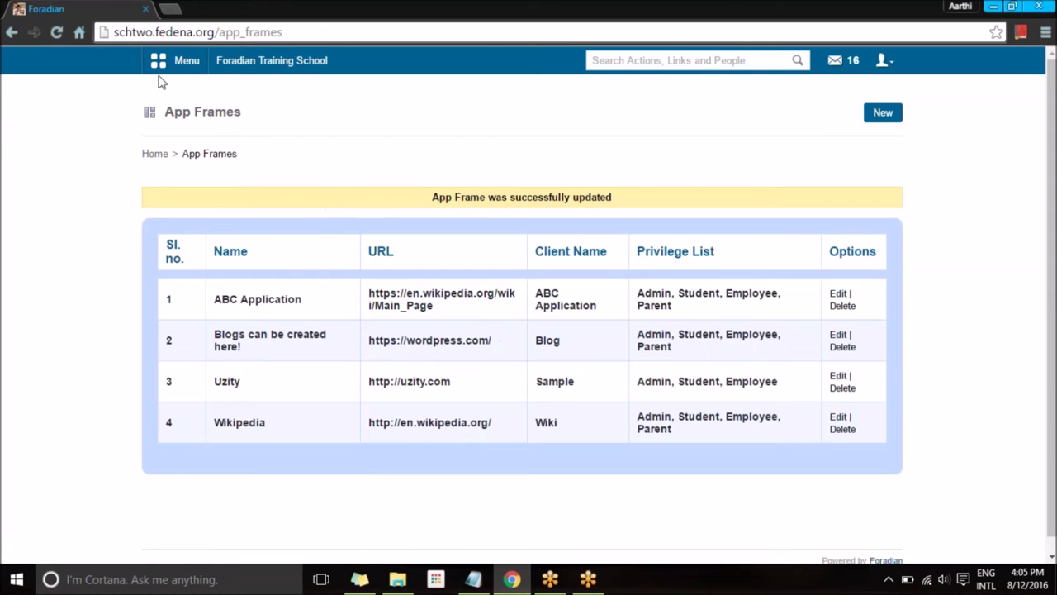
# Launch the Blogs app from Menu > Apps, then close the WordPress tab.
pyautogui.click(175, 61)
pyautogui.click(599, 97)
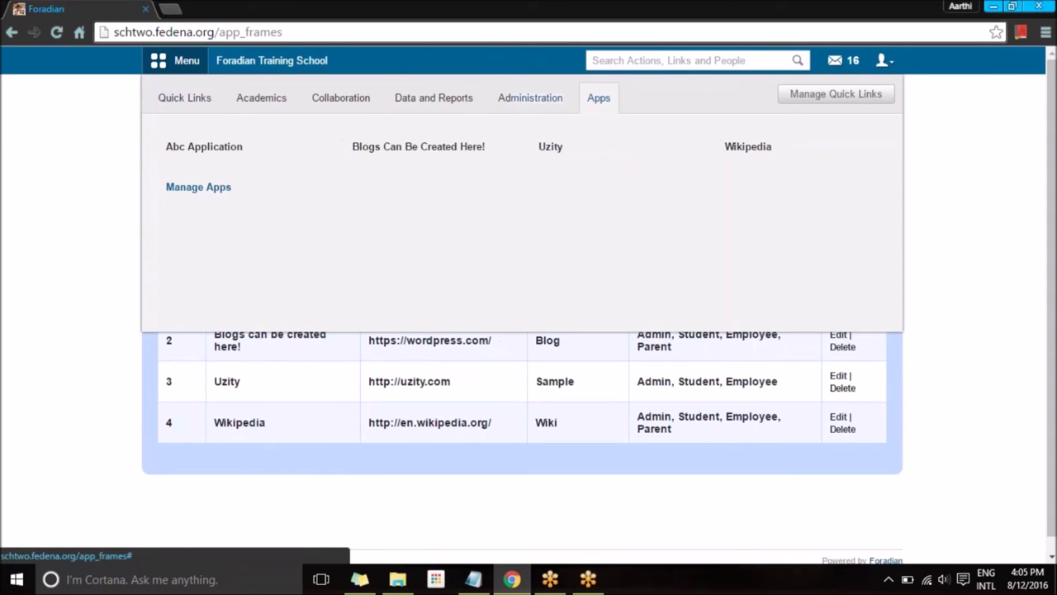
pyautogui.click(389, 143)
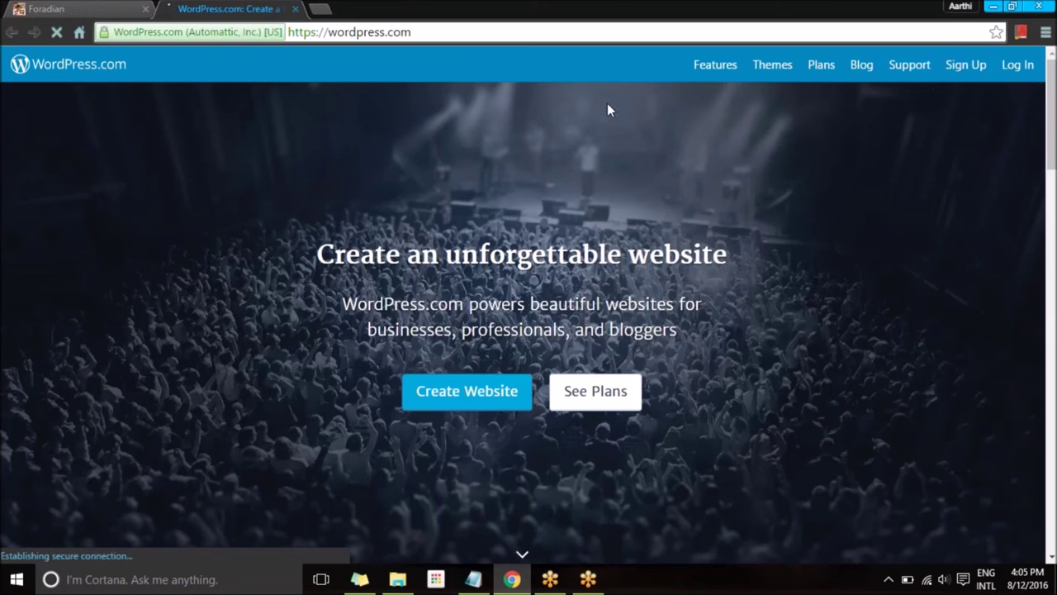
pyautogui.click(296, 9)
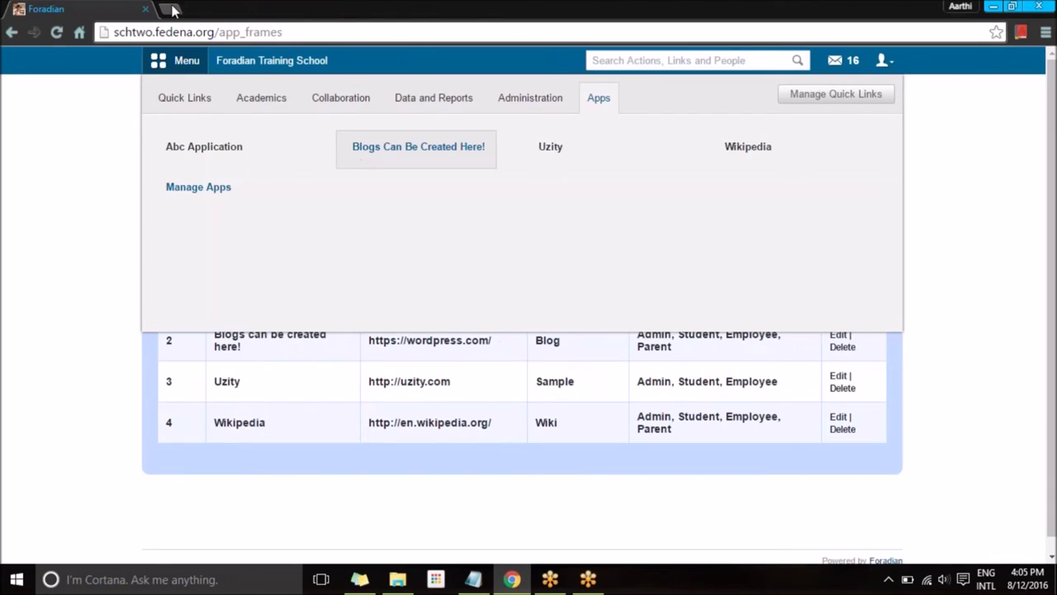
# Open the Wikipedia app frame and scroll through the embedded Wikipedia page.
pyautogui.click(746, 153)
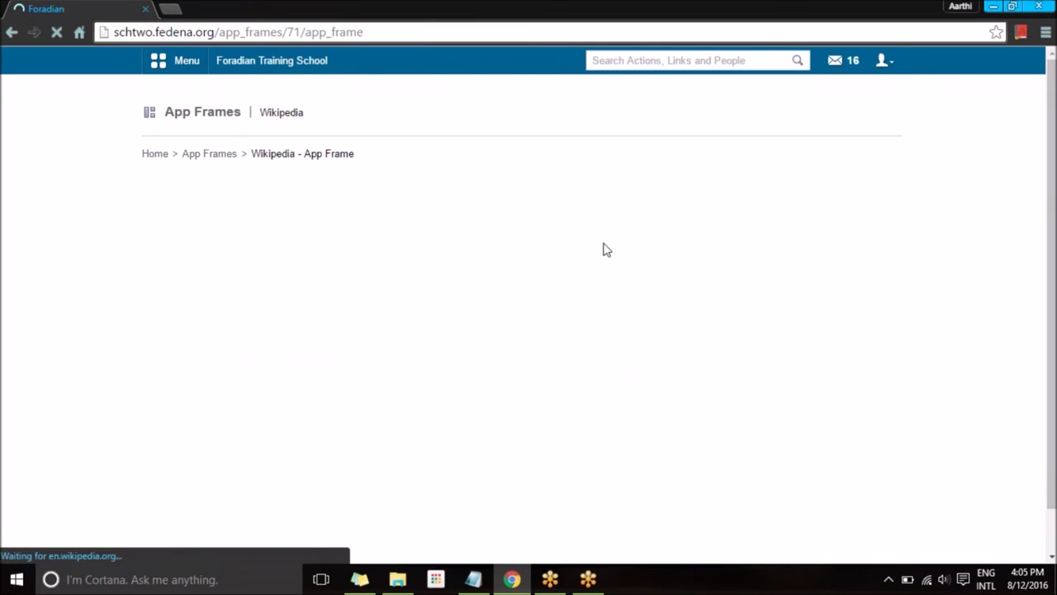
pyautogui.scroll(-2, 607, 251)
pyautogui.scroll(-10, 603, 248)
pyautogui.scroll(-15, 590, 284)
pyautogui.scroll(5, 590, 284)
pyautogui.scroll(8, 553, 298)
# Read the Long-distance running article, then return to the Foradian Training School dashboard.
pyautogui.click(460, 234)
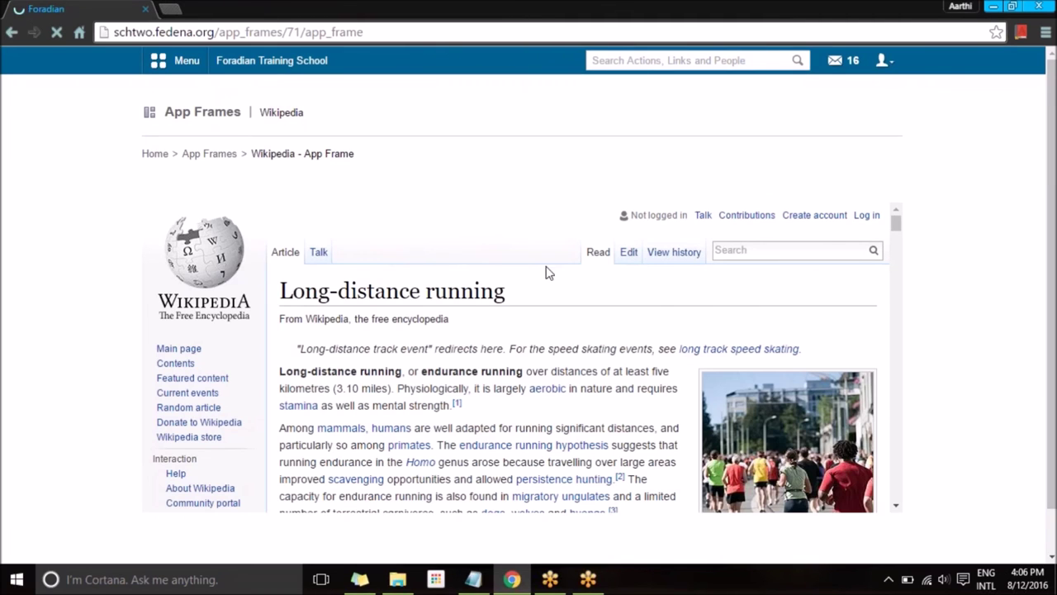
pyautogui.scroll(-4, 548, 313)
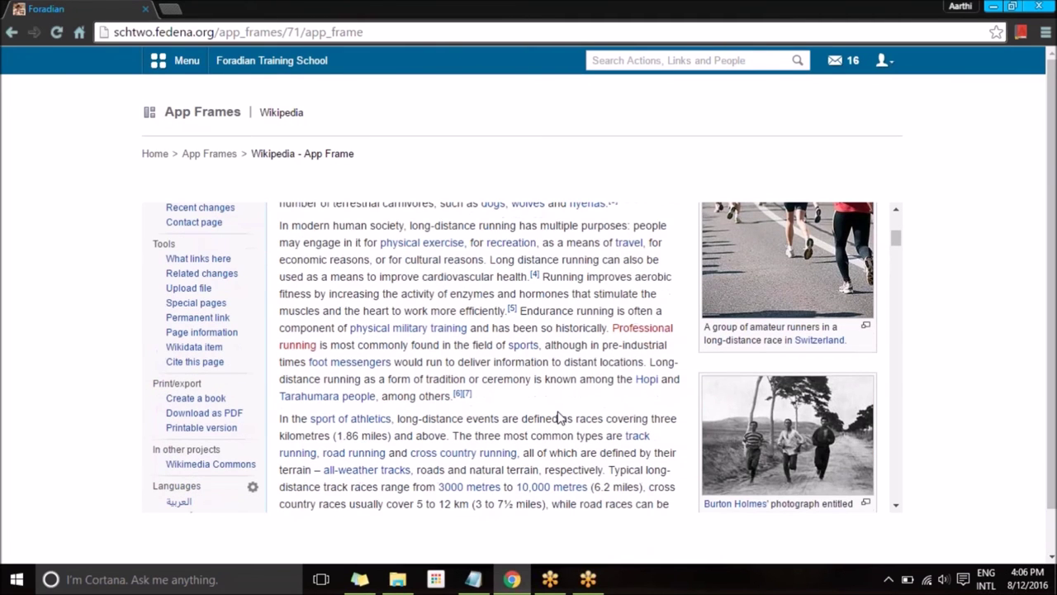
pyautogui.scroll(-3, 462, 380)
pyautogui.scroll(8, 347, 349)
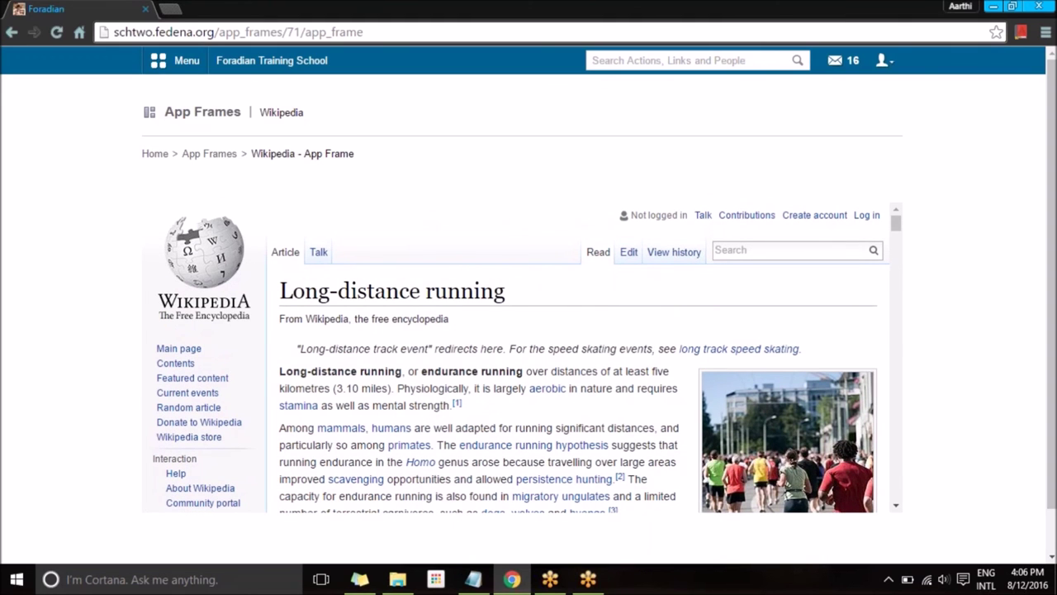
pyautogui.scroll(-5, 514, 358)
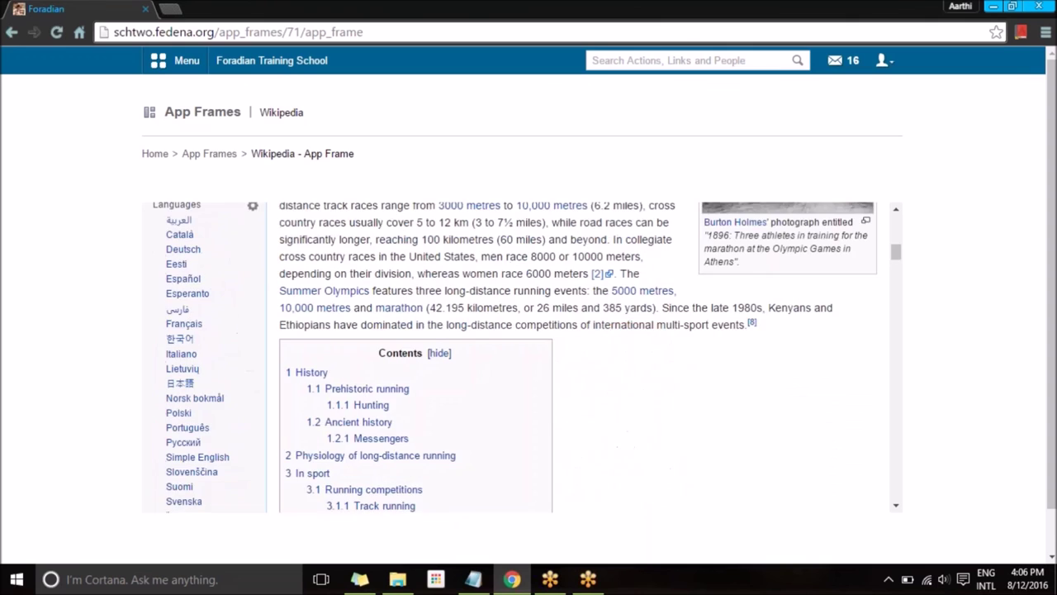
pyautogui.scroll(-10, 578, 358)
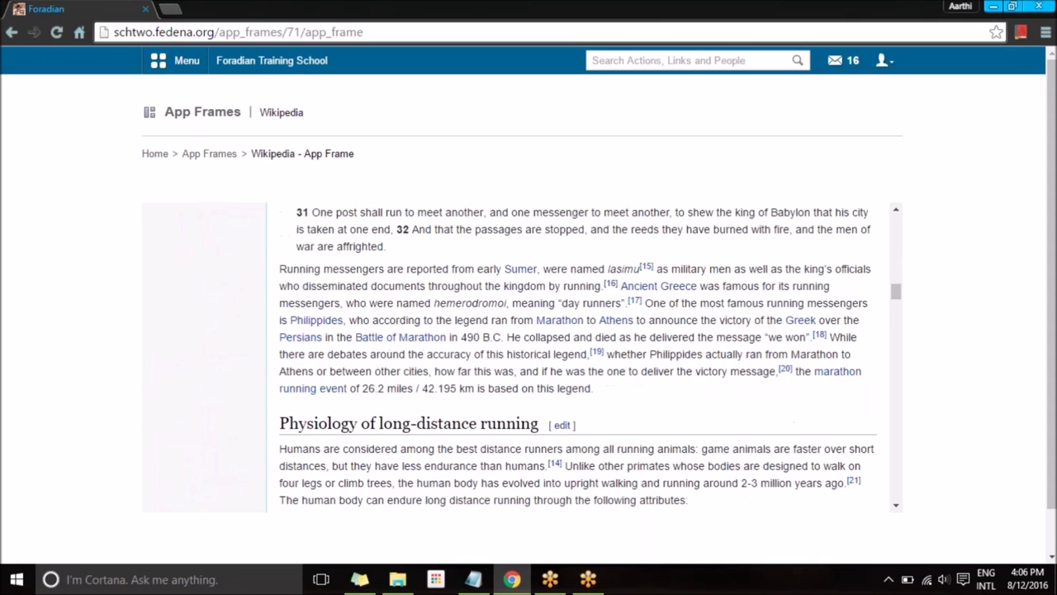
pyautogui.click(272, 60)
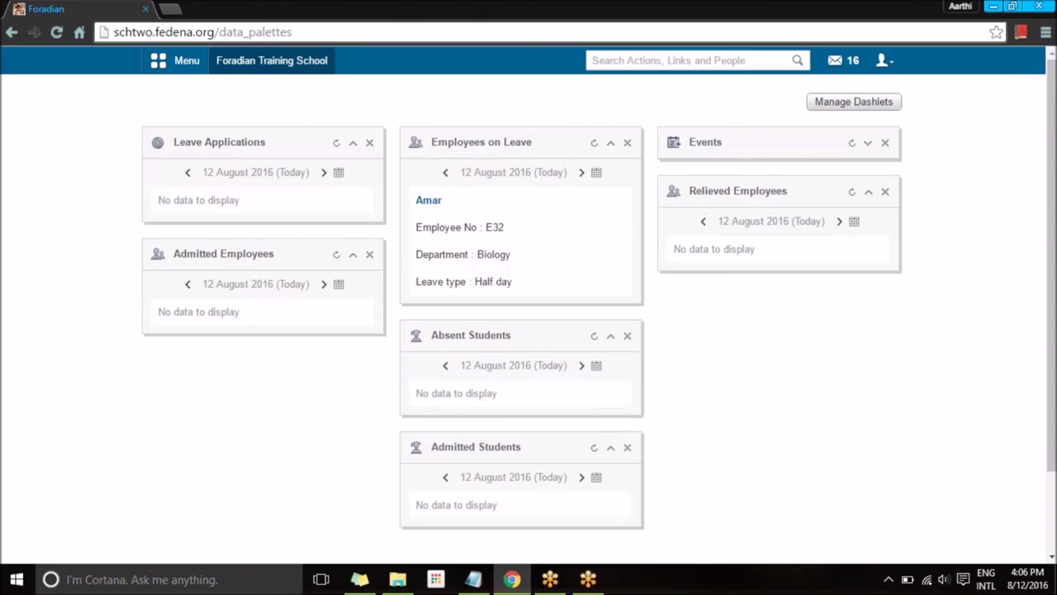